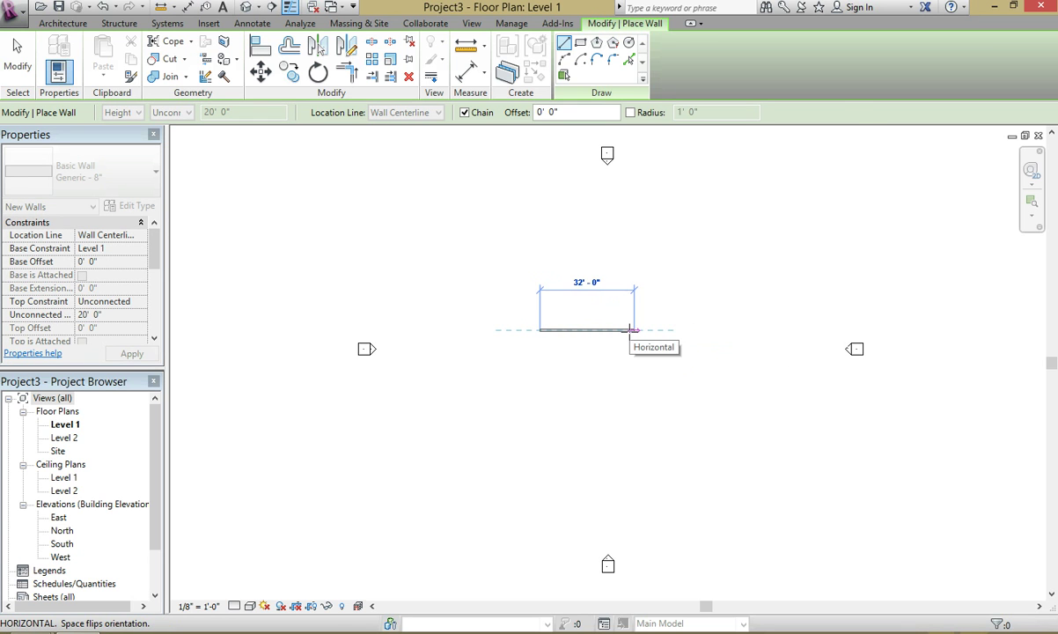
Draw a 32' horizontal wall and a 20' vertical wall running down from its right end.
click(633, 330)
click(633, 389)
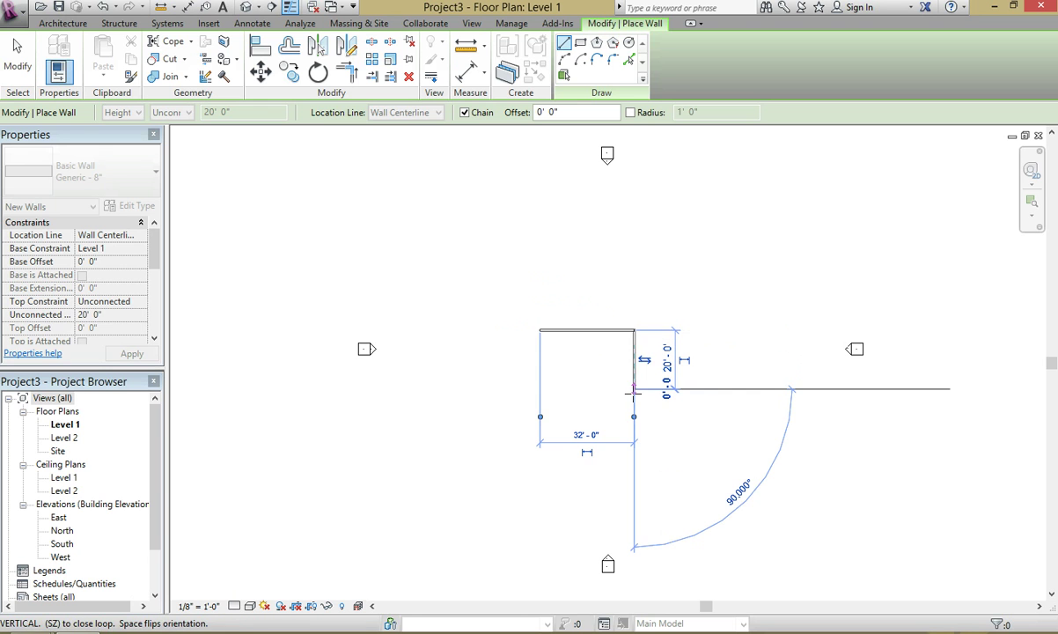
key(Escape)
key(Escape)
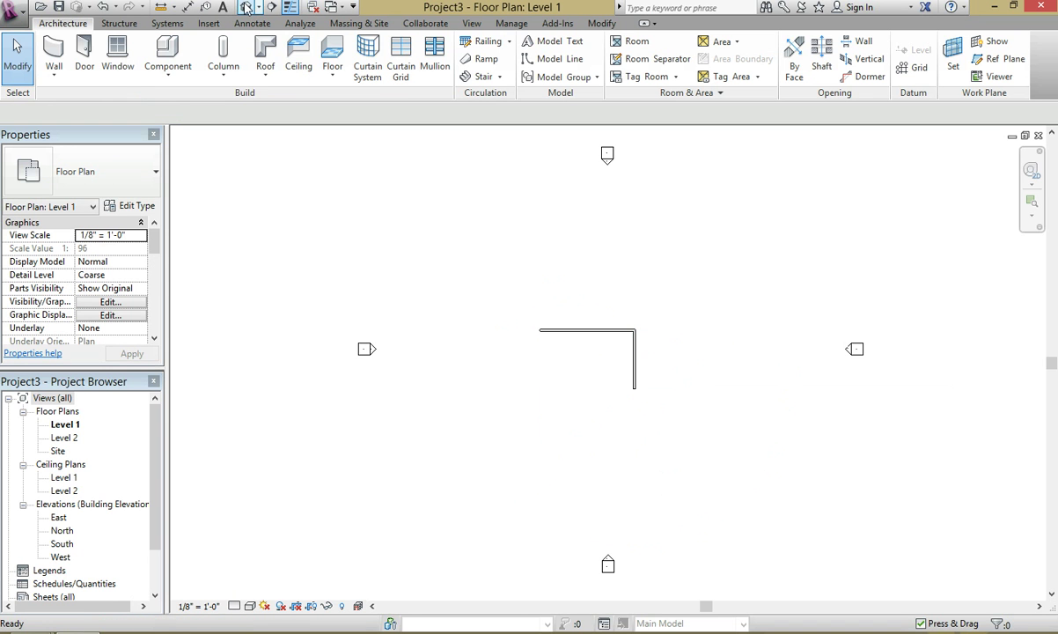
Show the two walls in the default 3D view with the Shaded visual style.
click(248, 7)
shift+middle_drag(558, 335, 402, 598)
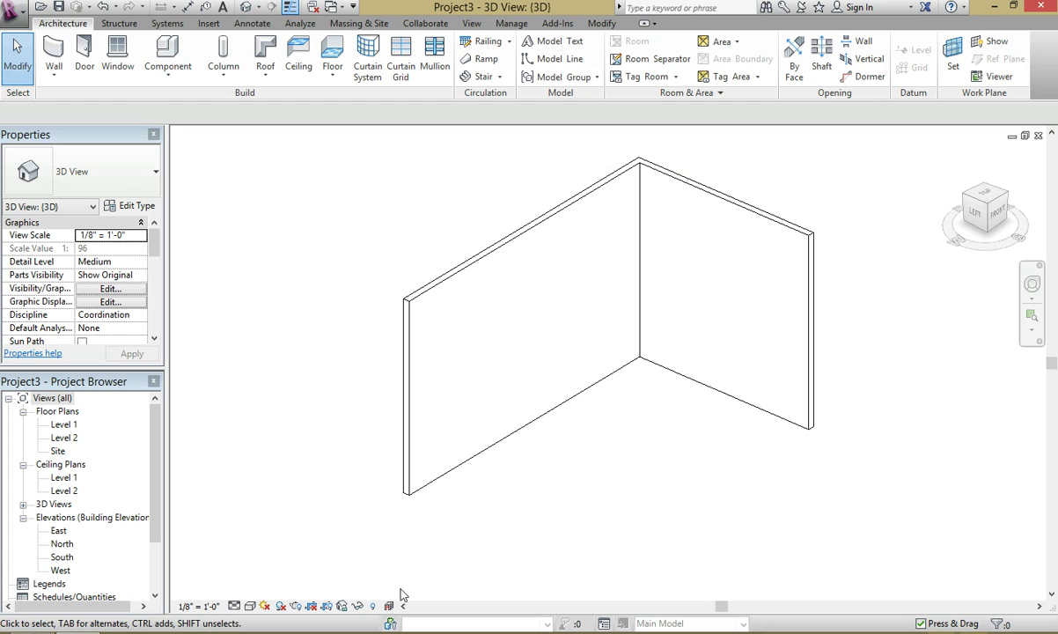
click(250, 605)
click(283, 546)
shift+middle_drag(691, 450, 534, 416)
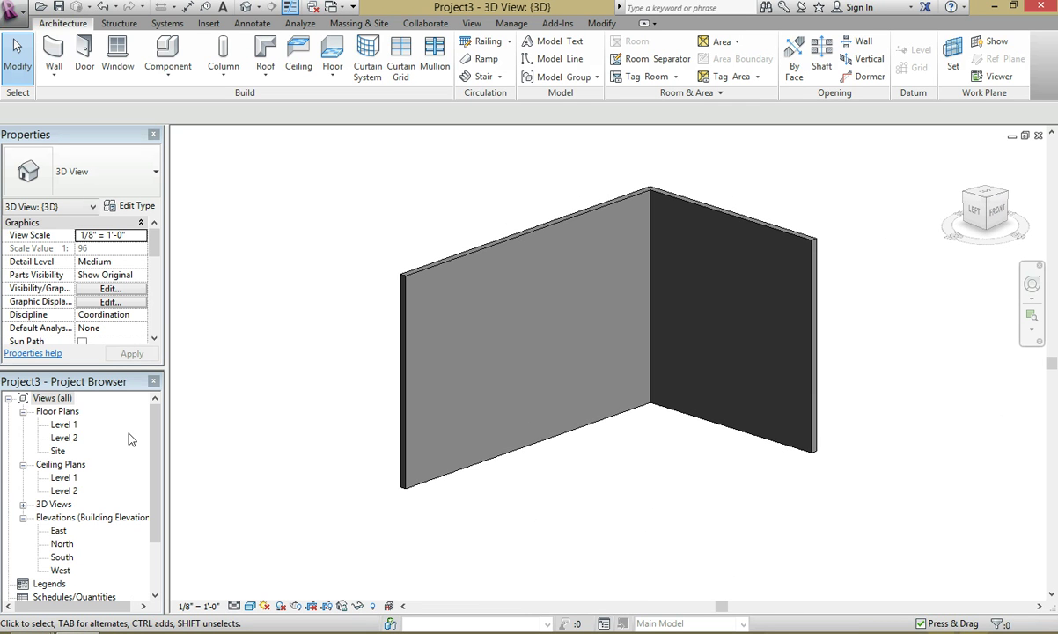
From the Level 1 floor plan, open the structure of the horizontal wall's Generic - 8" type for editing.
double_click(61, 427)
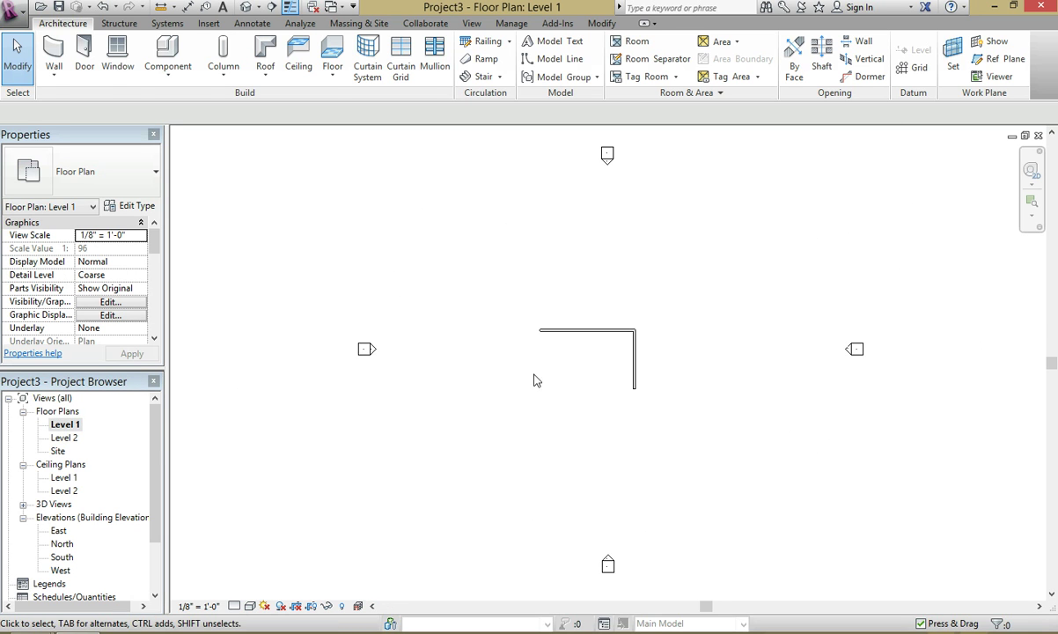
scroll(555, 350, up, 3)
click(641, 310)
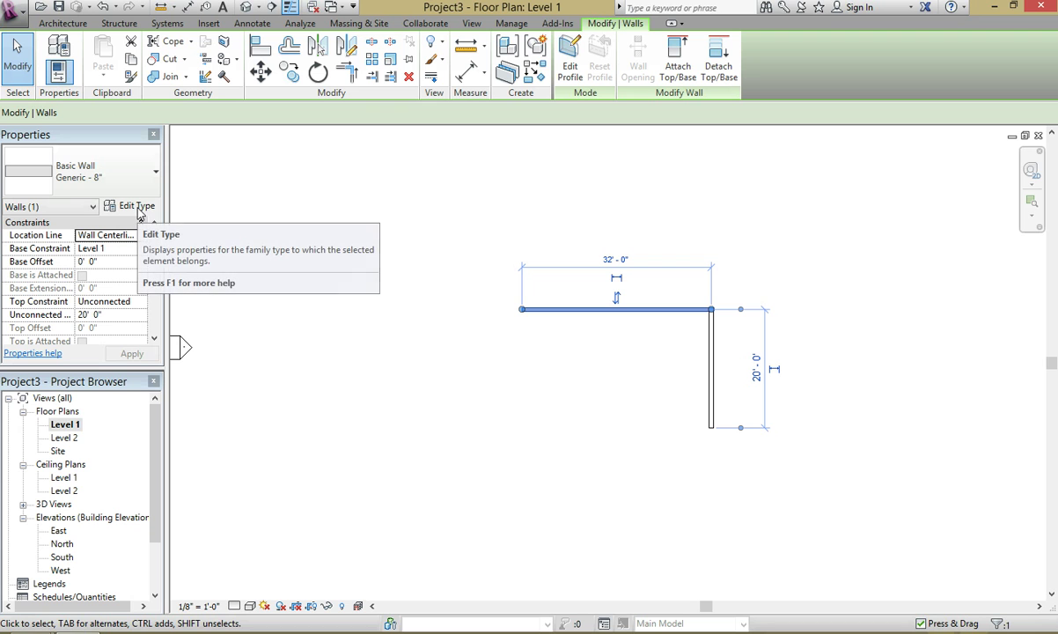
scroll(710, 315, up, 2)
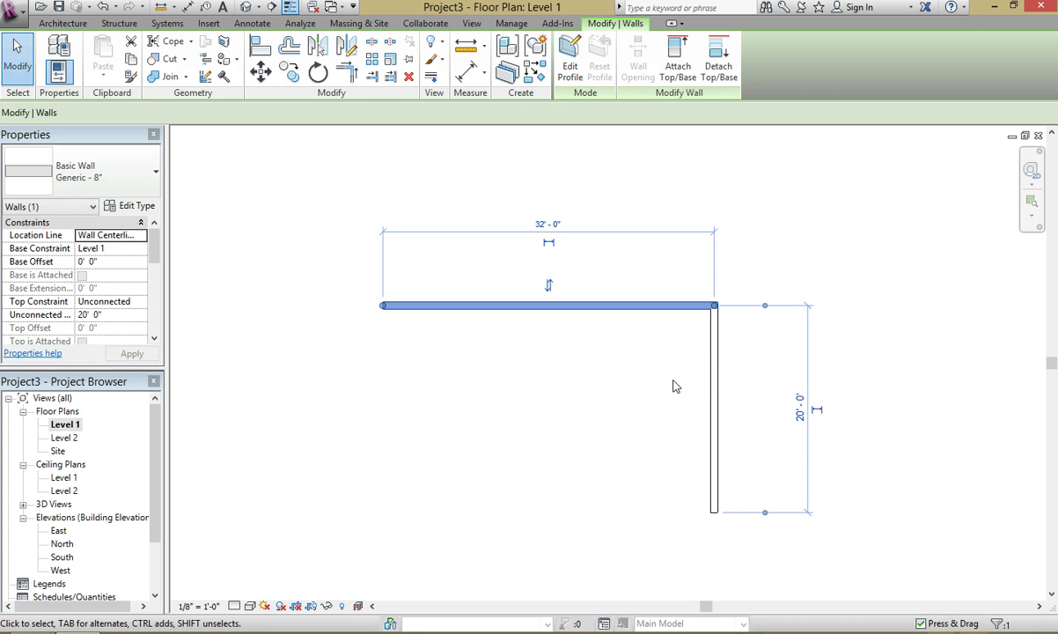
click(137, 210)
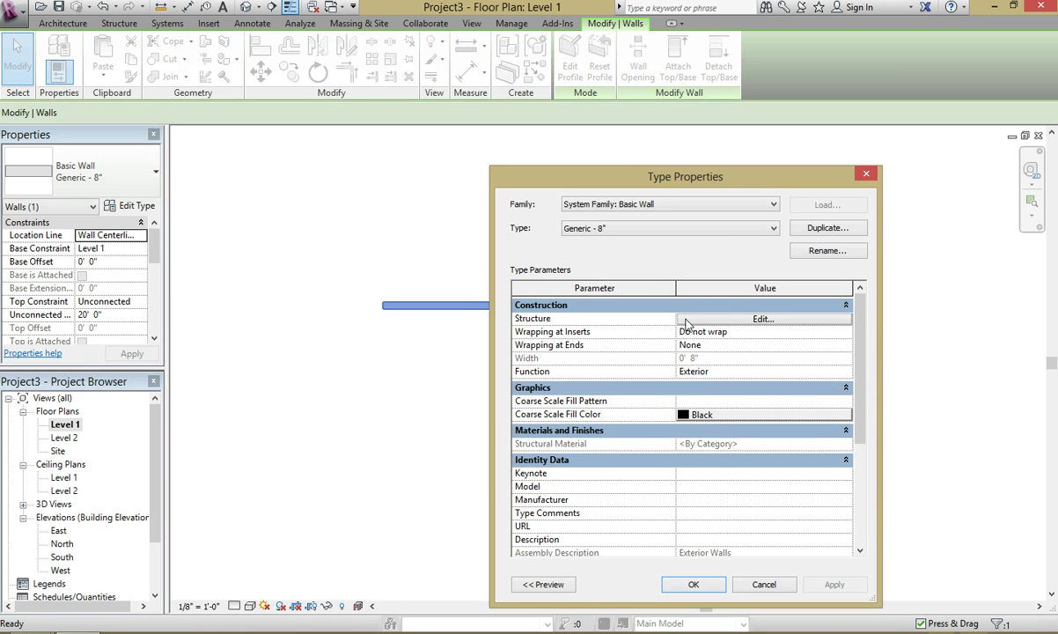
drag(861, 398, 860, 357)
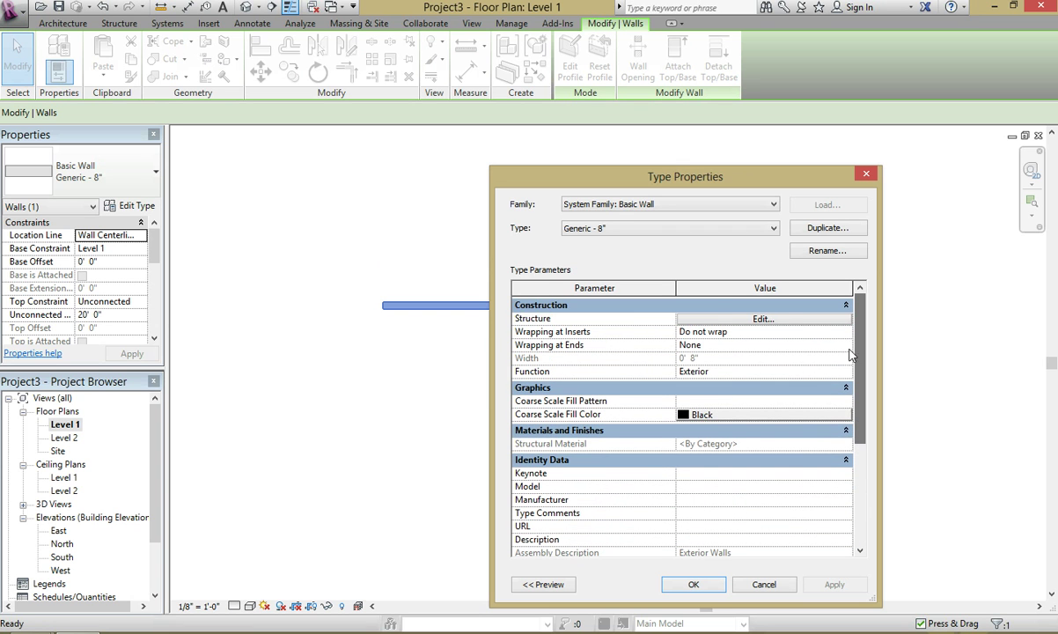
click(696, 323)
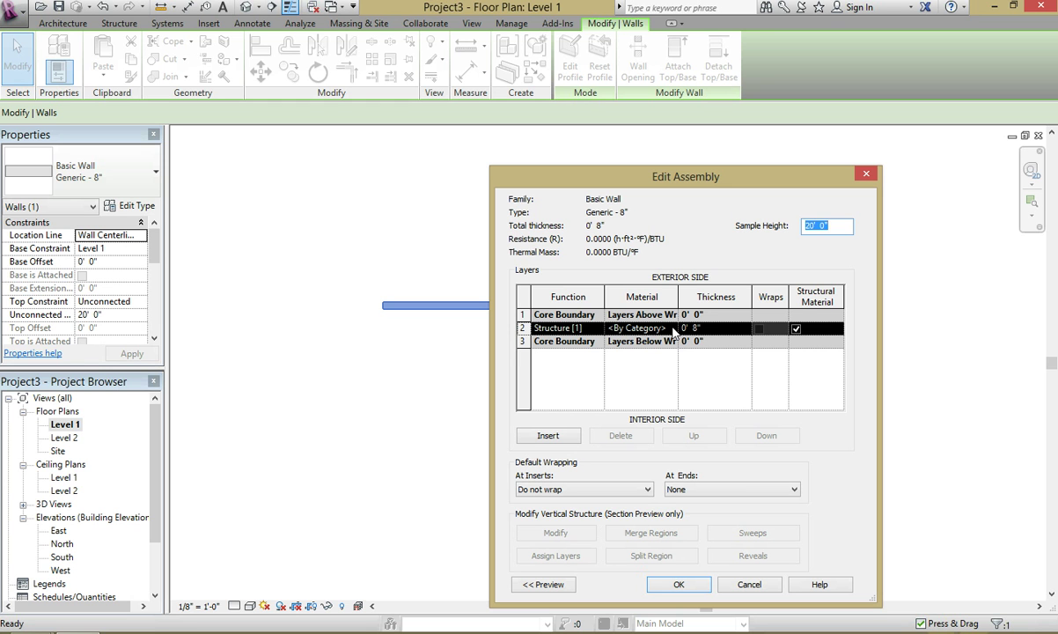
Search the materials for "gyp" for the structure layer and open Gypsum Wall Board for editing.
click(675, 332)
click(673, 328)
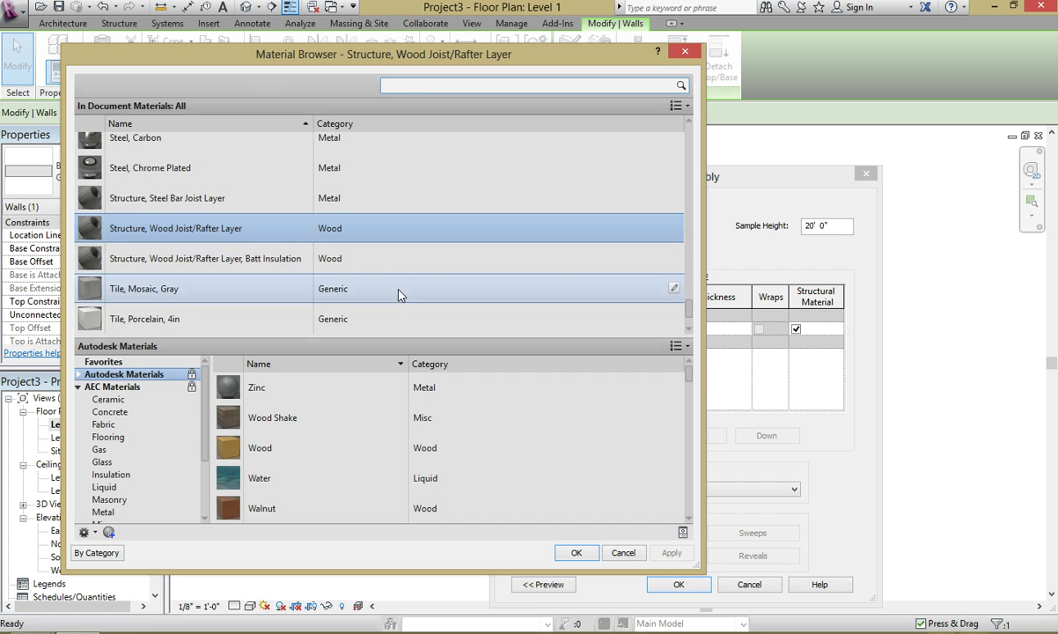
scroll(387, 282, down, 1)
scroll(394, 287, up, 4)
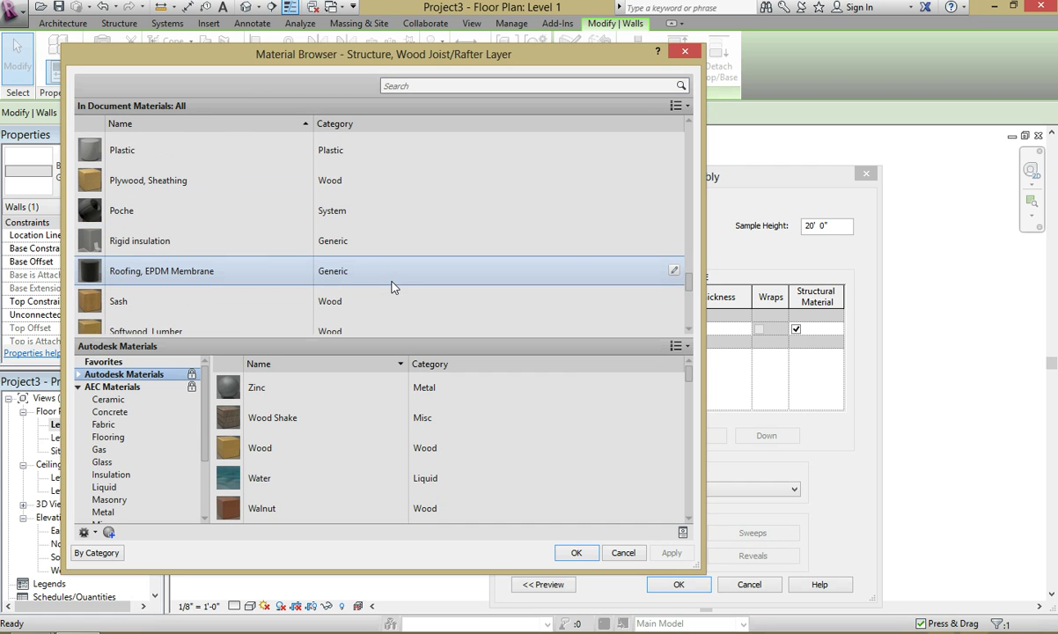
scroll(393, 287, up, 3)
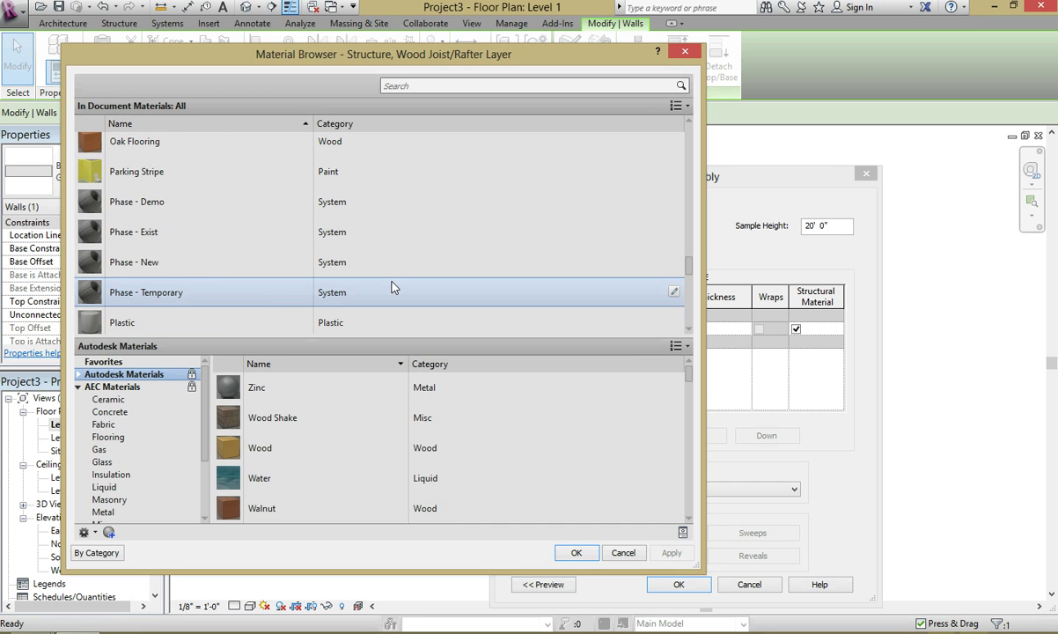
scroll(394, 287, up, 10)
scroll(394, 287, up, 1)
scroll(393, 287, up, 1)
click(470, 86)
text(gyp)
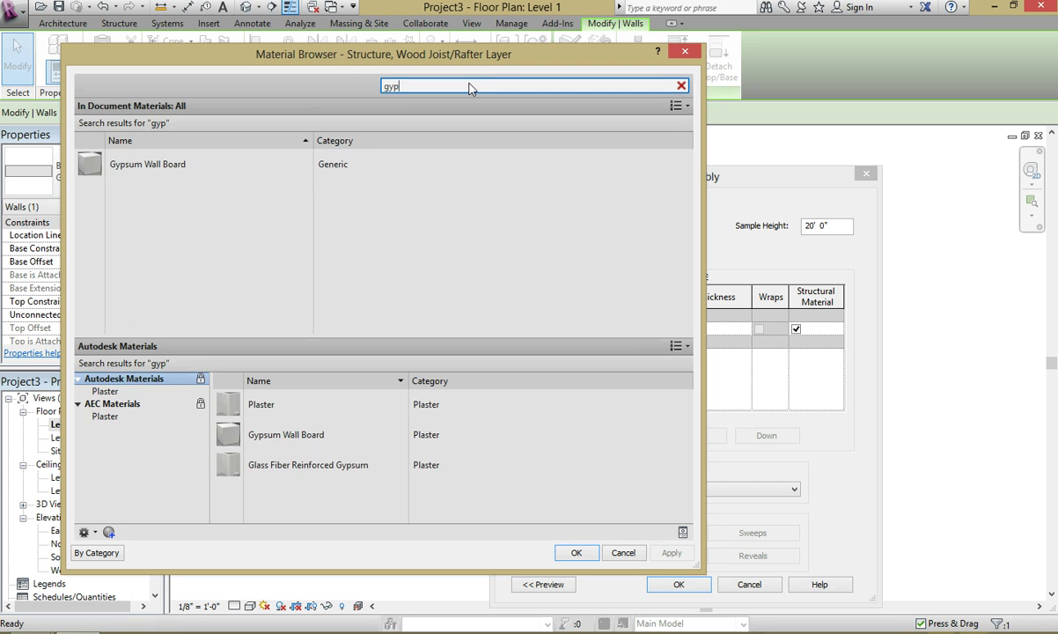
double_click(247, 165)
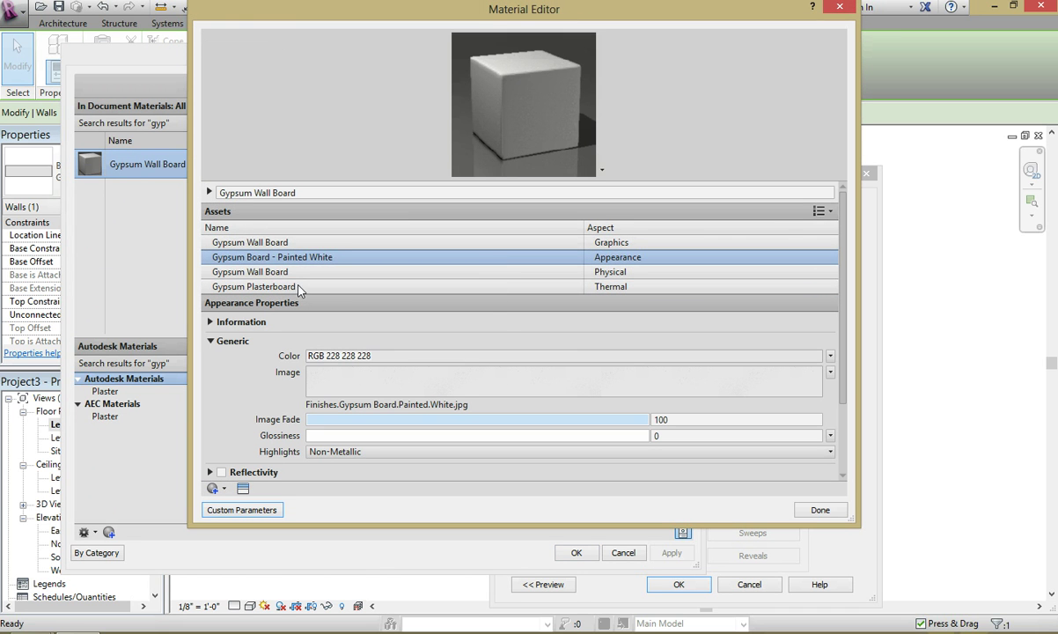
Set the Gypsum Wall Board shading color to light blue, RGB 91 91 255.
click(265, 242)
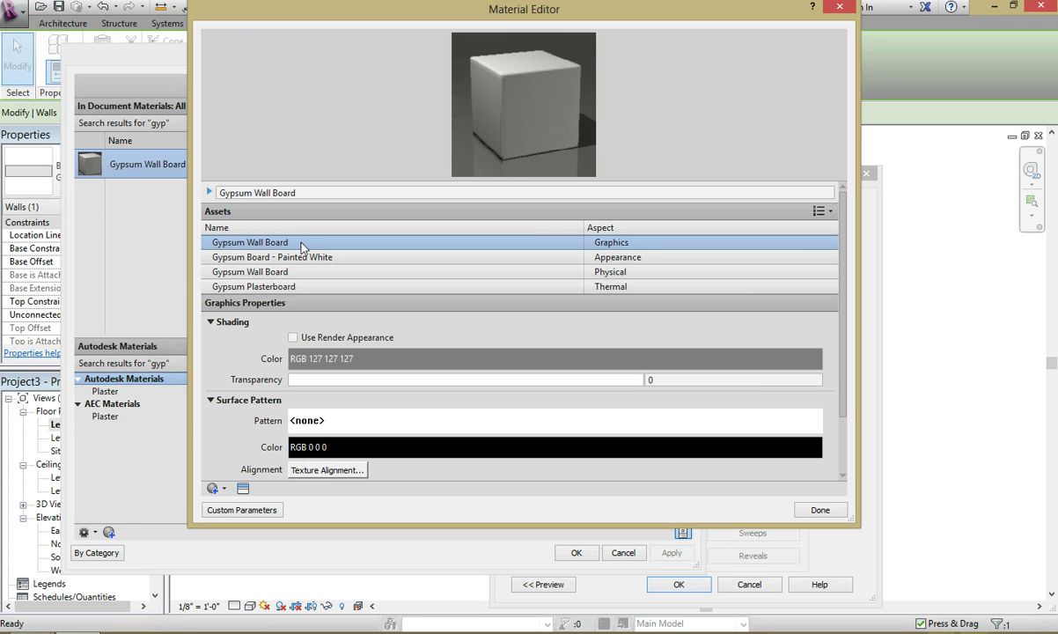
click(351, 360)
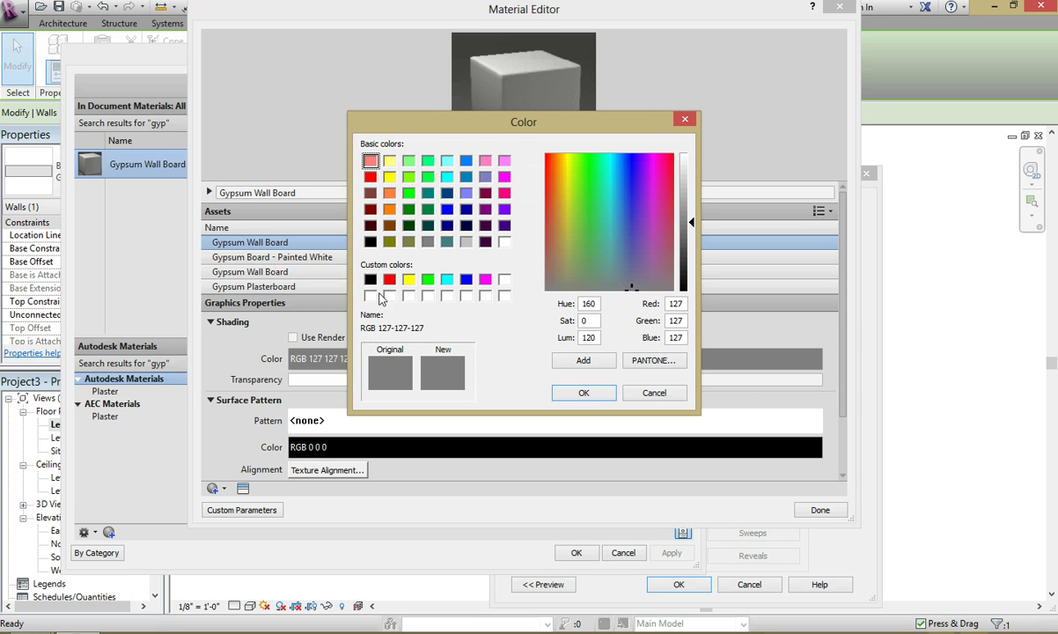
click(446, 212)
drag(685, 187, 689, 197)
click(595, 398)
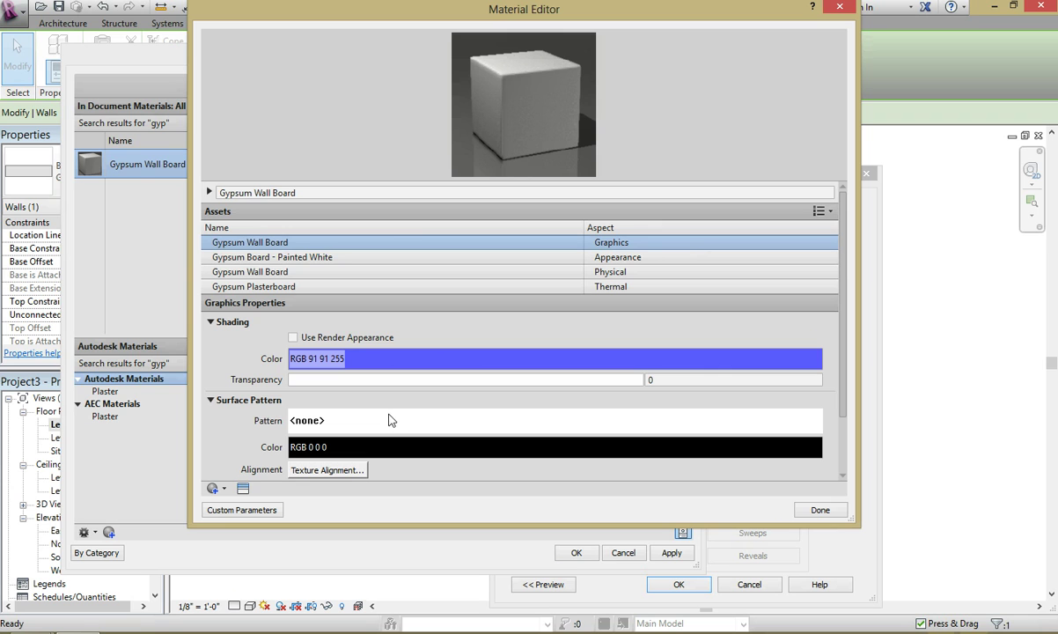
Set the Gypsum Wall Board surface pattern color to light blue, RGB 91 91 255.
click(337, 448)
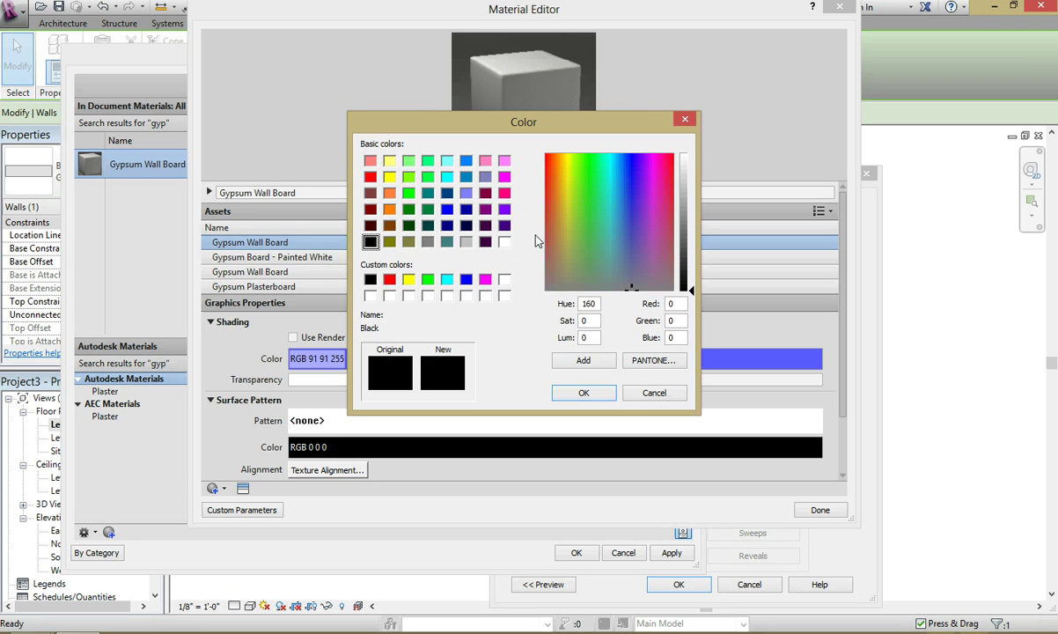
click(449, 210)
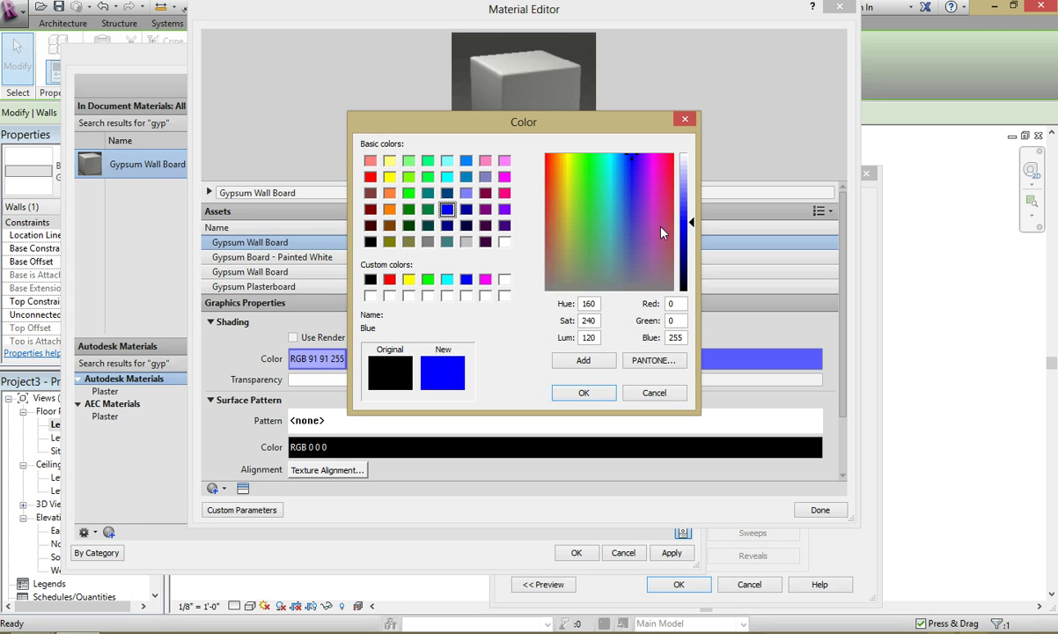
mouse_move(690, 218)
mouse_down()
mouse_move(692, 189)
mouse_move(691, 203)
mouse_up()
click(584, 393)
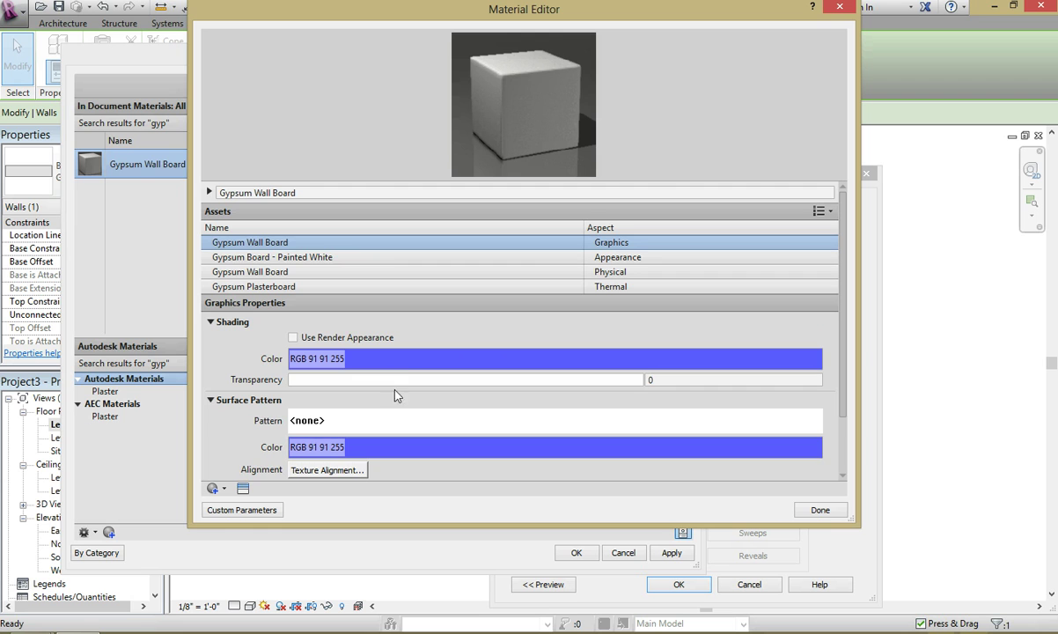
Finish editing Gypsum Wall Board and assign it to the wall's structure layer.
scroll(252, 347, down, 2)
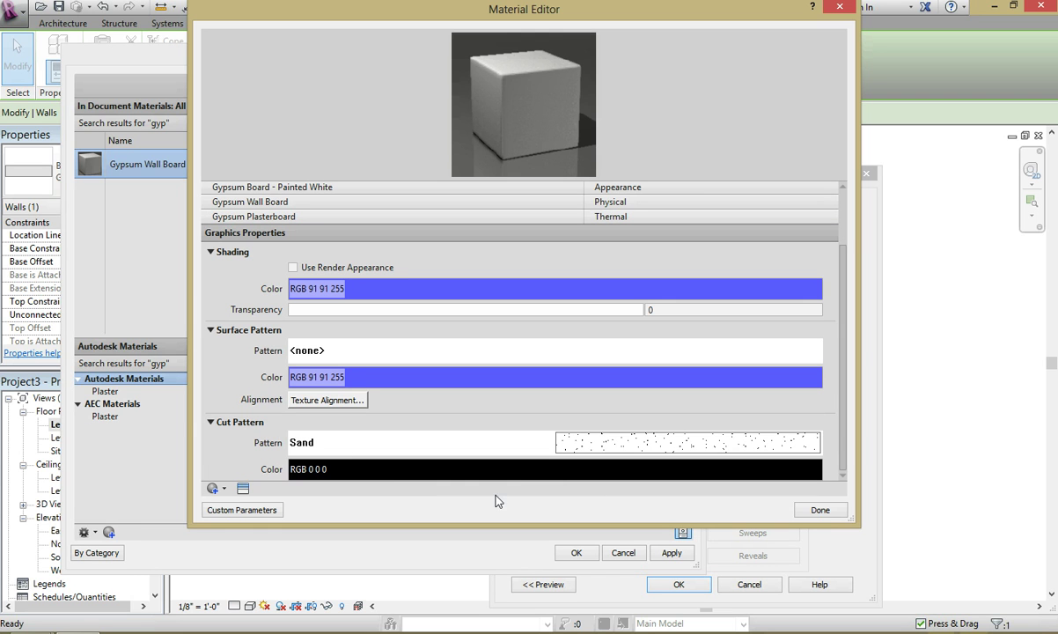
click(820, 511)
click(674, 554)
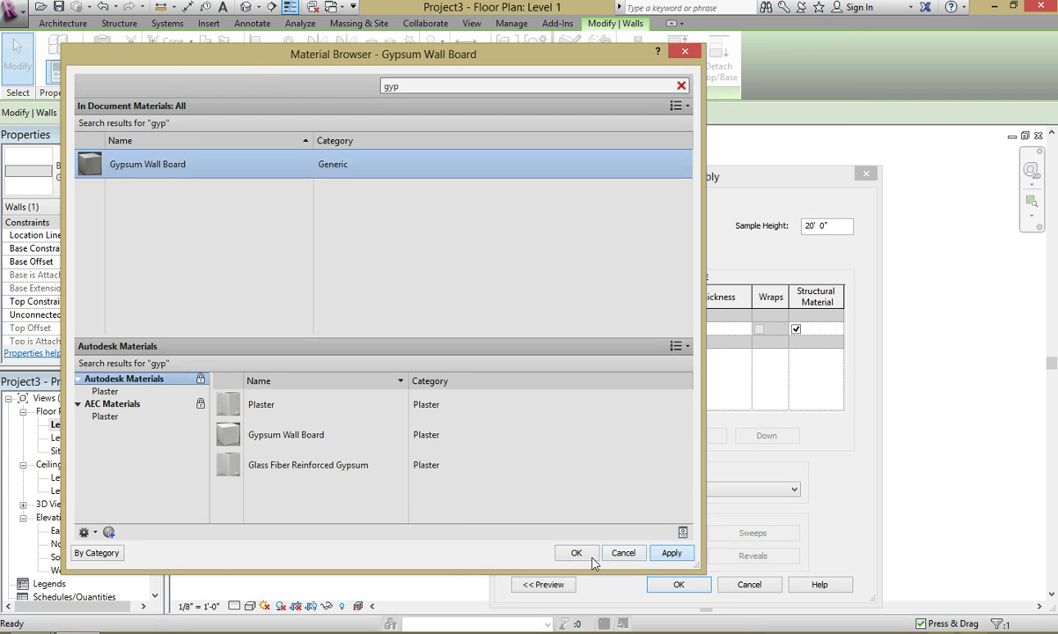
click(575, 554)
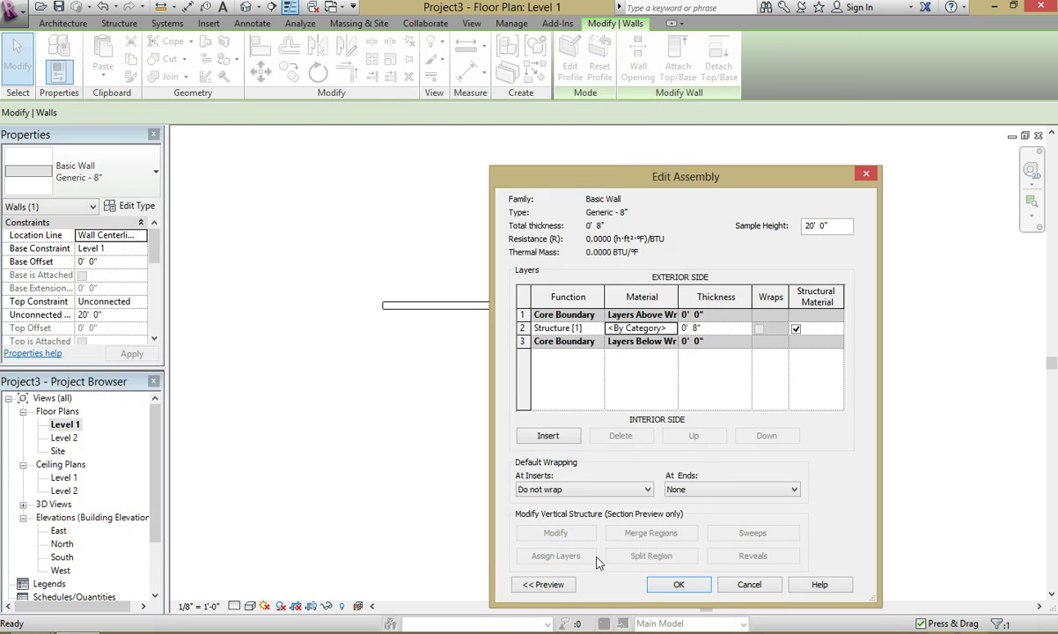
Set the thickness of the Gypsum Wall Board layer to 1/2".
click(697, 327)
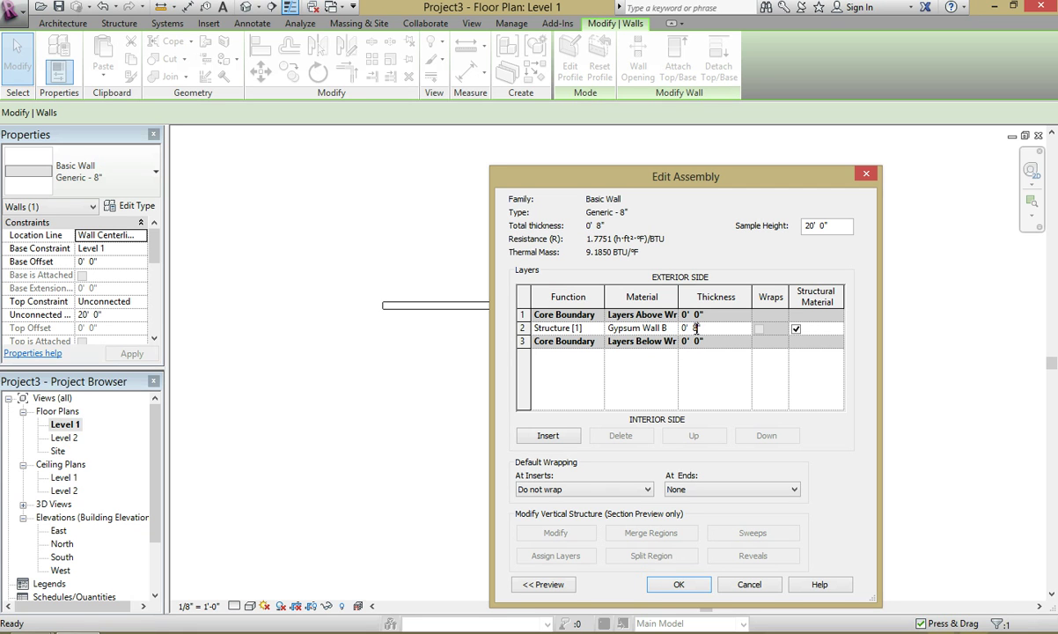
double_click(696, 328)
text(1/2)
key(Return)
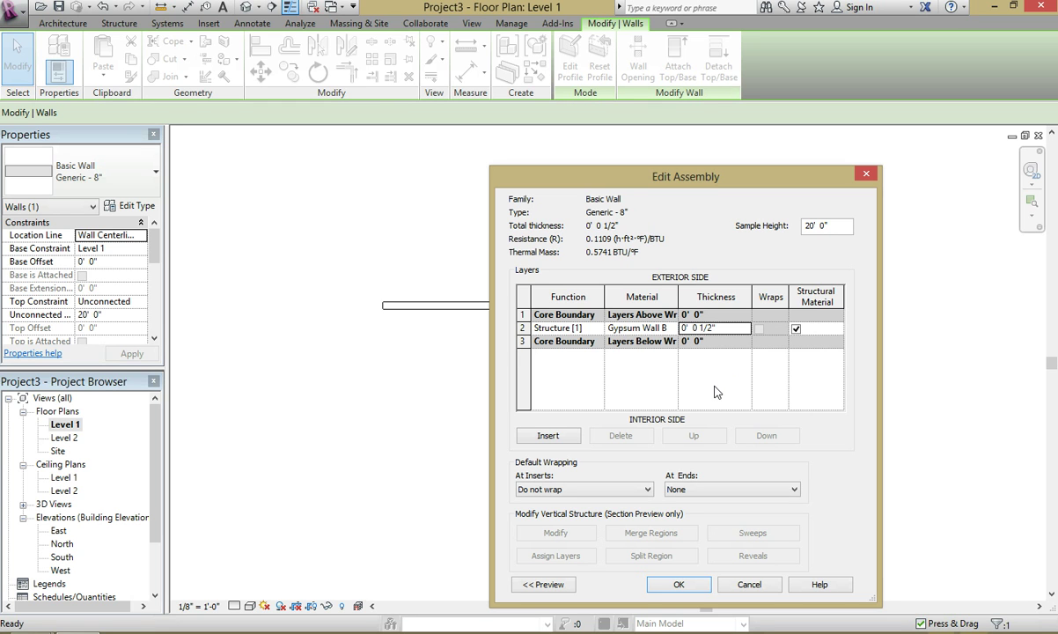
Insert a layer above the gypsum layer and assign it Structure, Wood Joist/Rafter Layer, Batt Insulation.
click(548, 436)
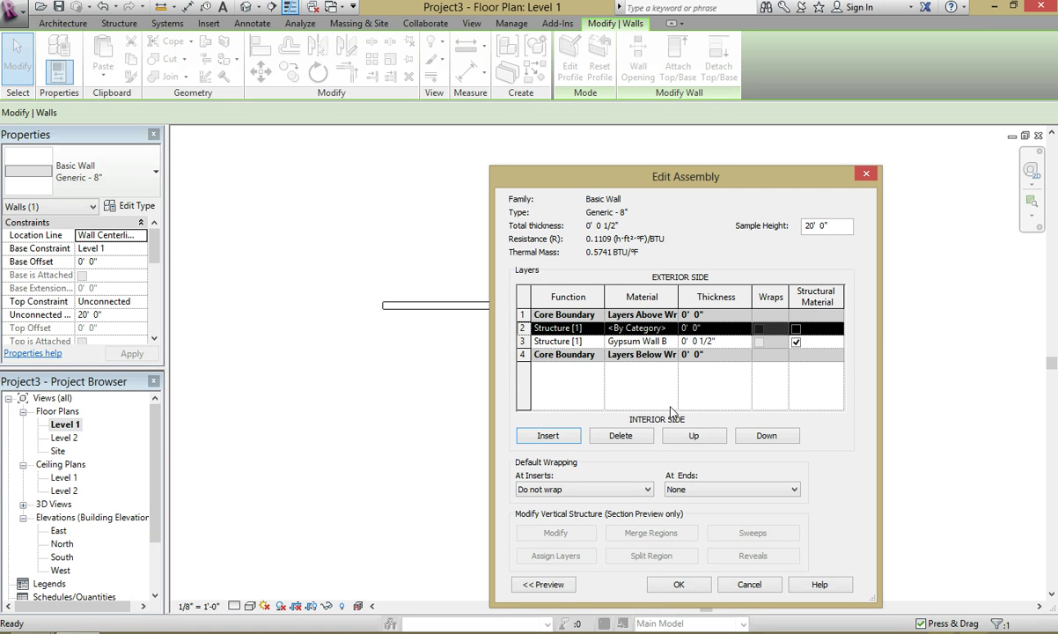
click(674, 330)
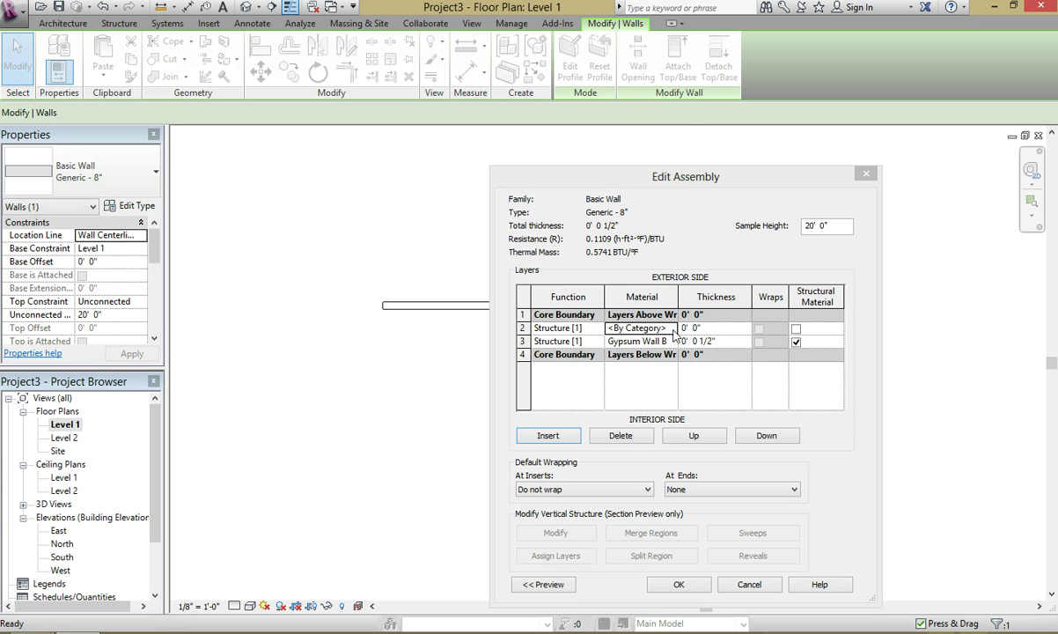
click(672, 329)
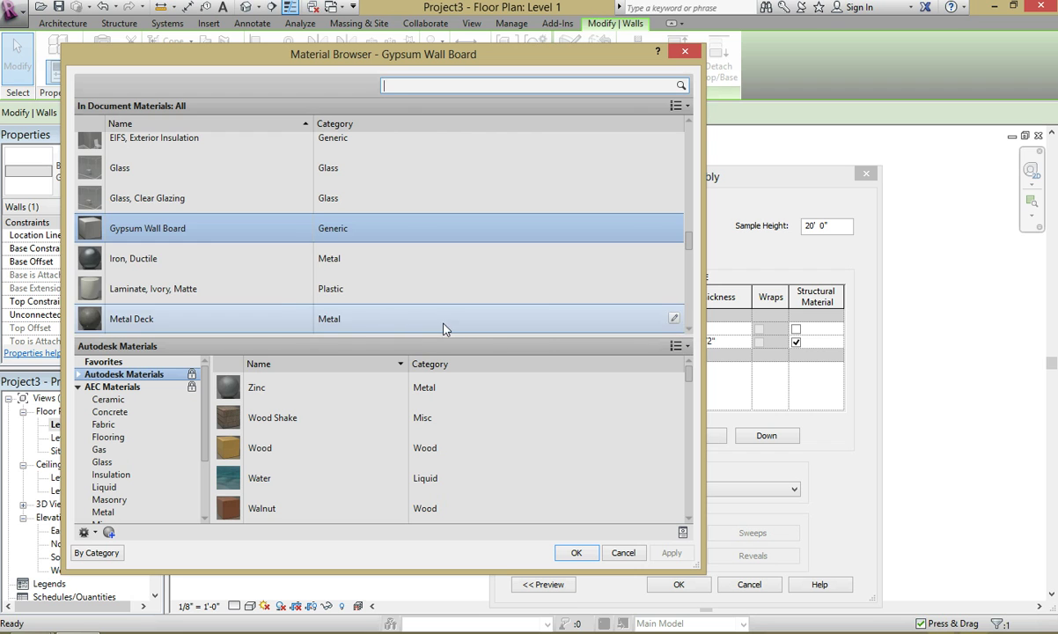
scroll(229, 279, down, 5)
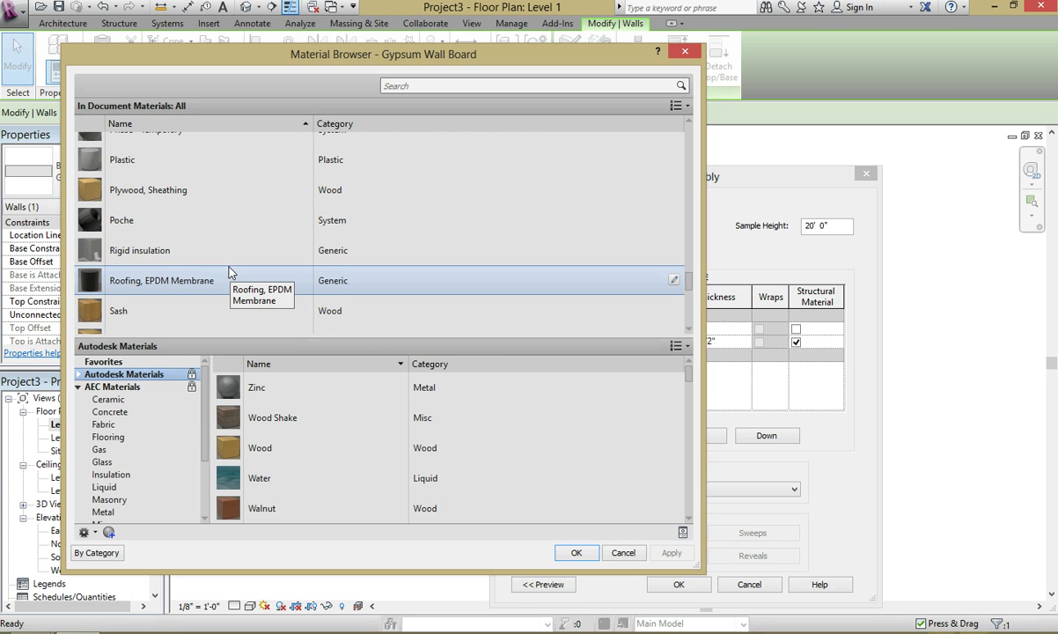
scroll(229, 273, down, 5)
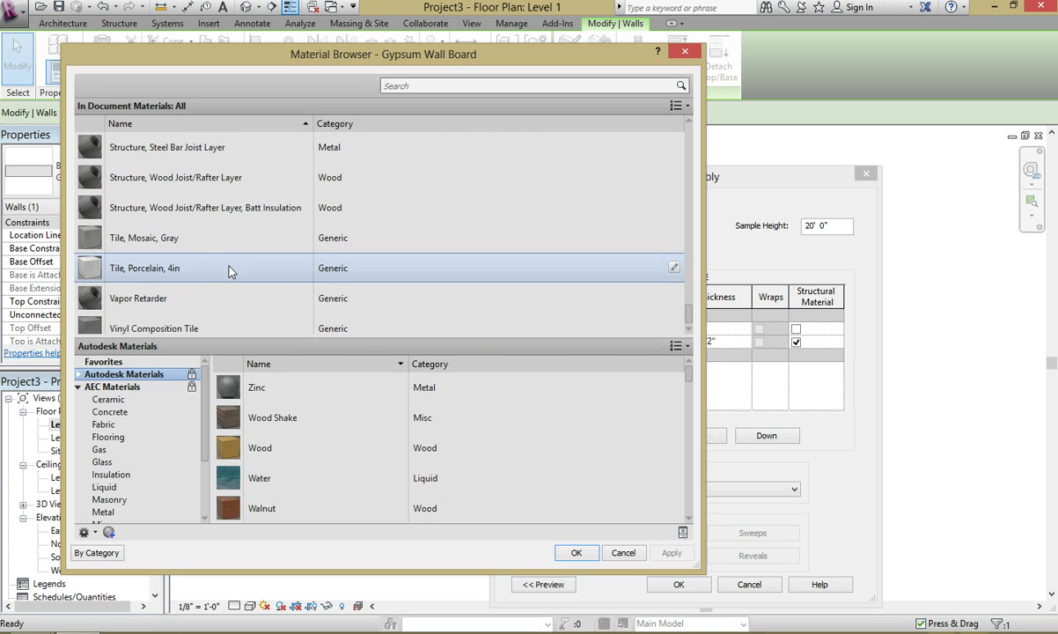
click(238, 217)
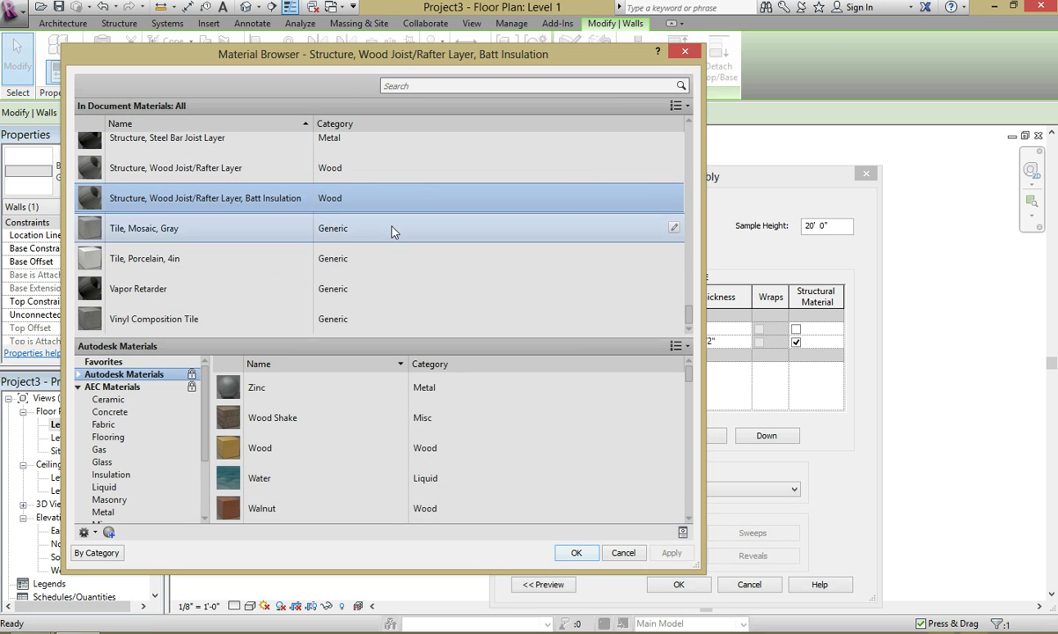
click(583, 552)
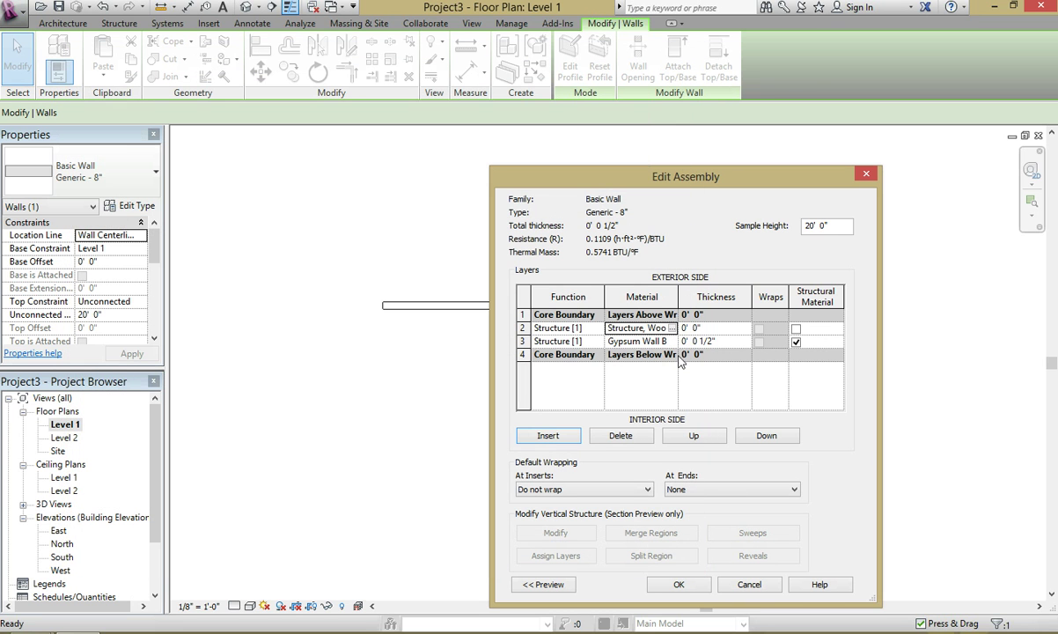
Set the thickness of the wood joist and batt insulation layer to 7 1/2".
click(693, 328)
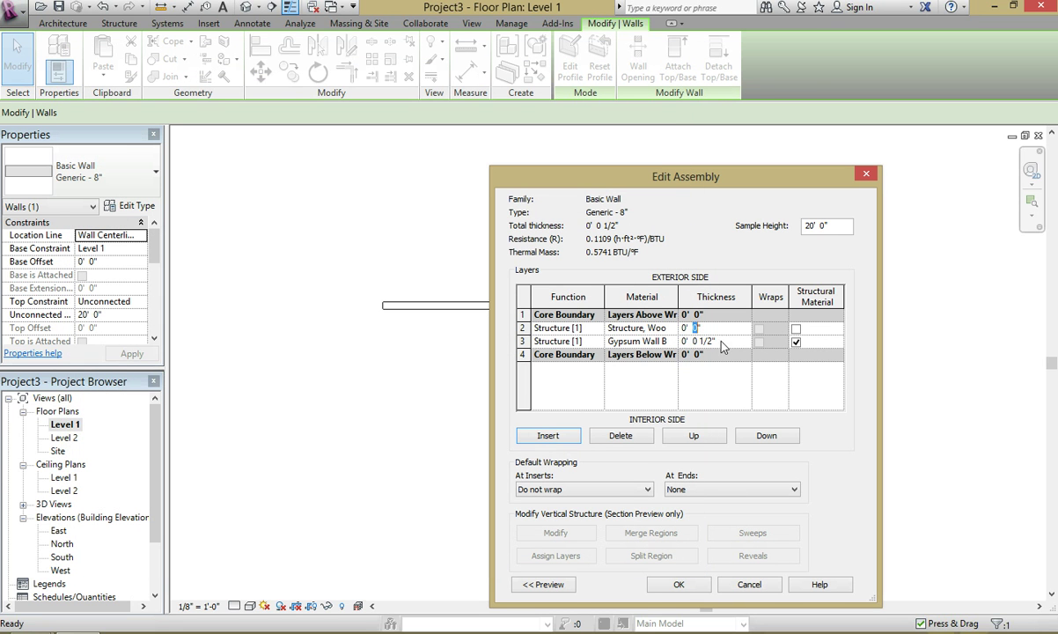
text(7.5)
click(730, 382)
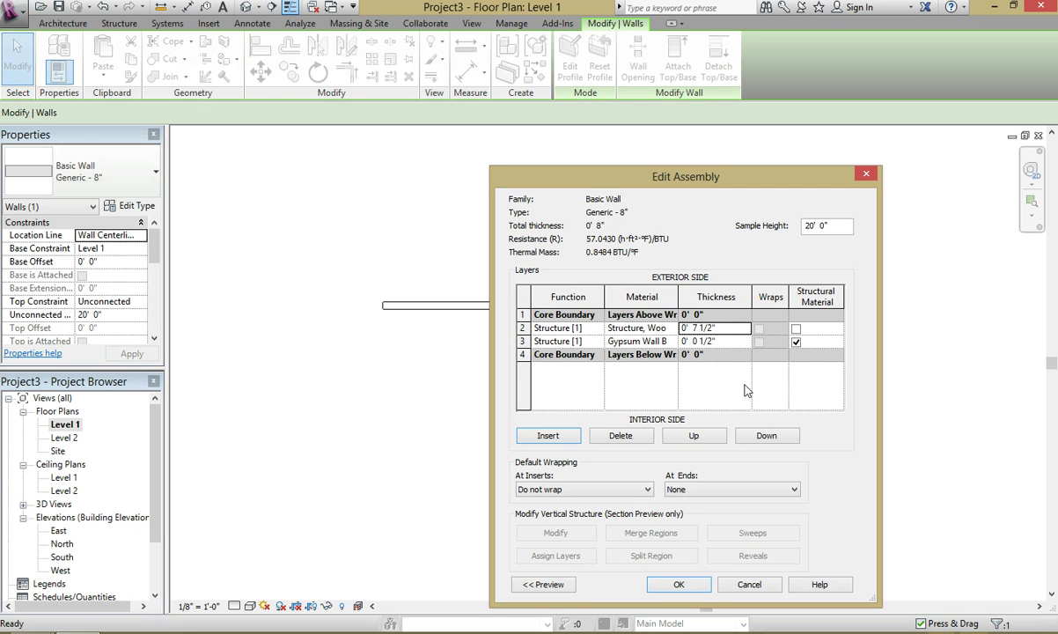
Mark the wood joist and batt insulation layer as the structural material, accept the assembly and type properties, and deselect the wall.
click(796, 329)
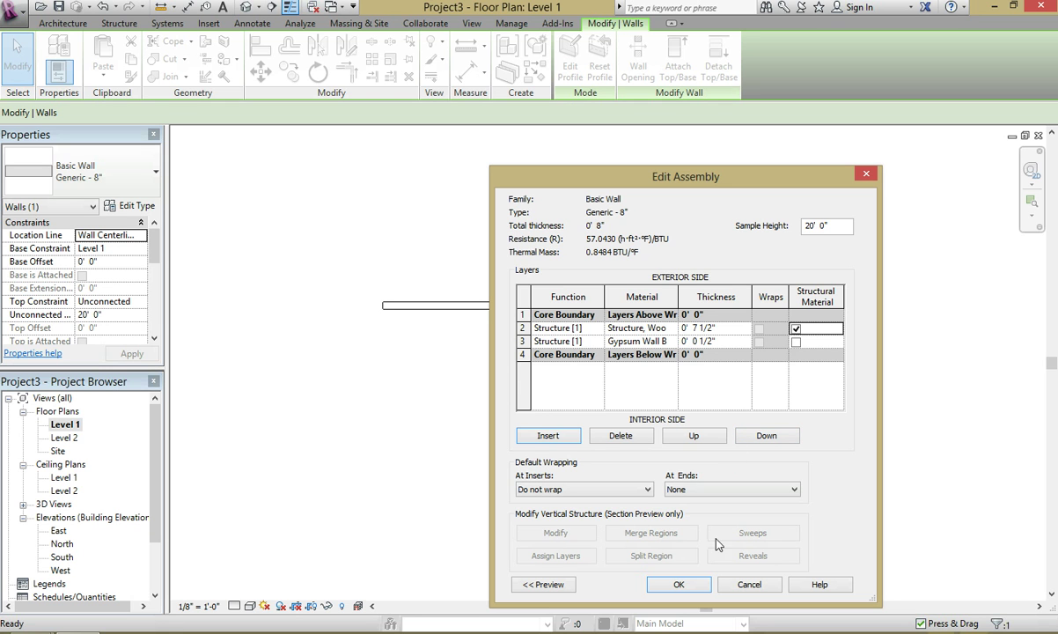
click(692, 585)
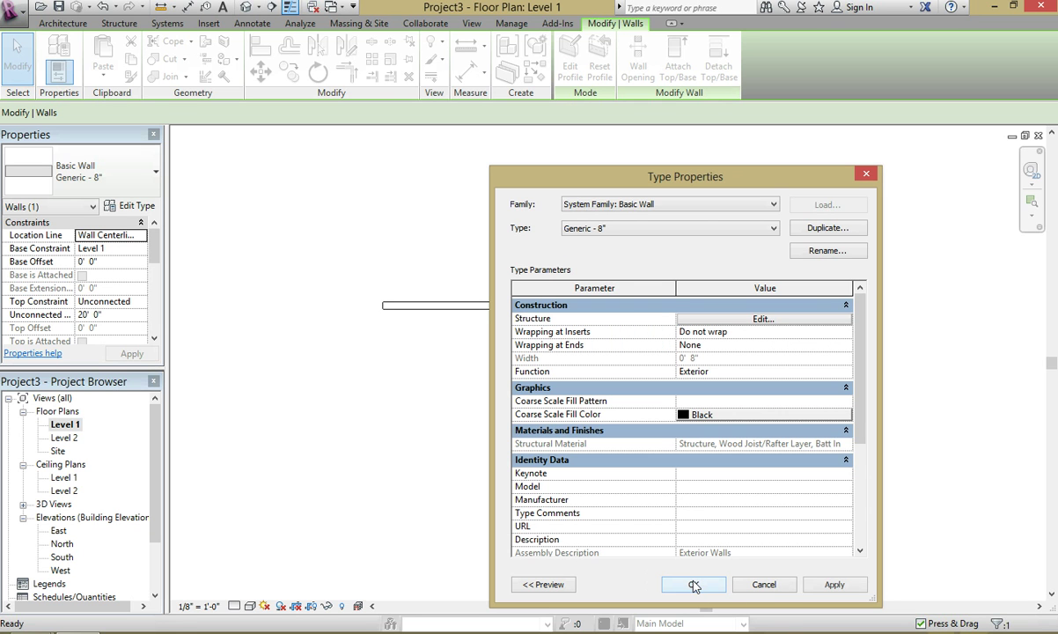
click(692, 585)
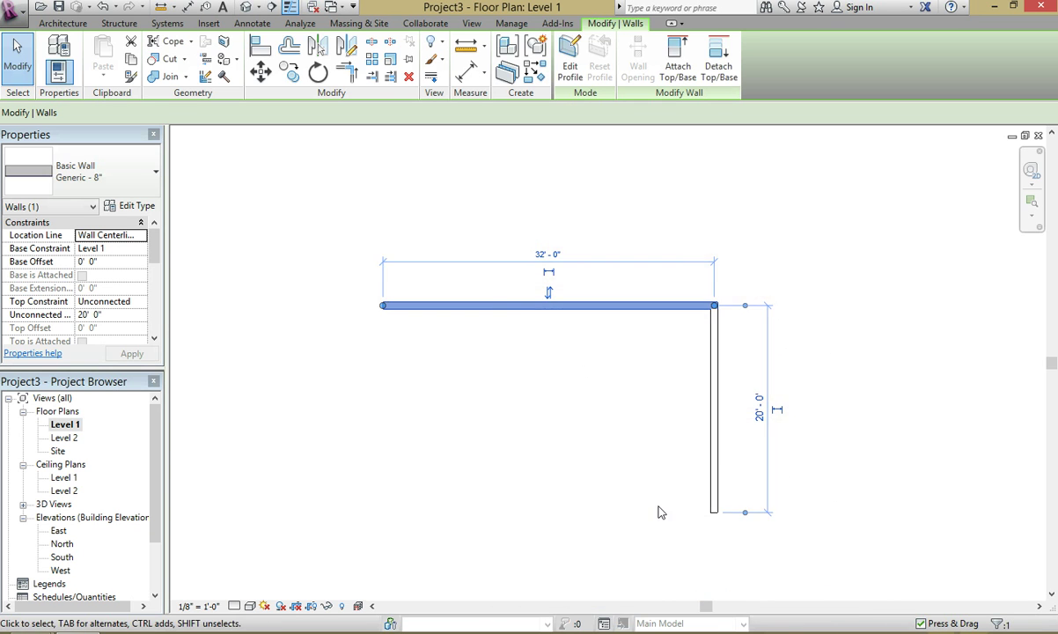
click(588, 442)
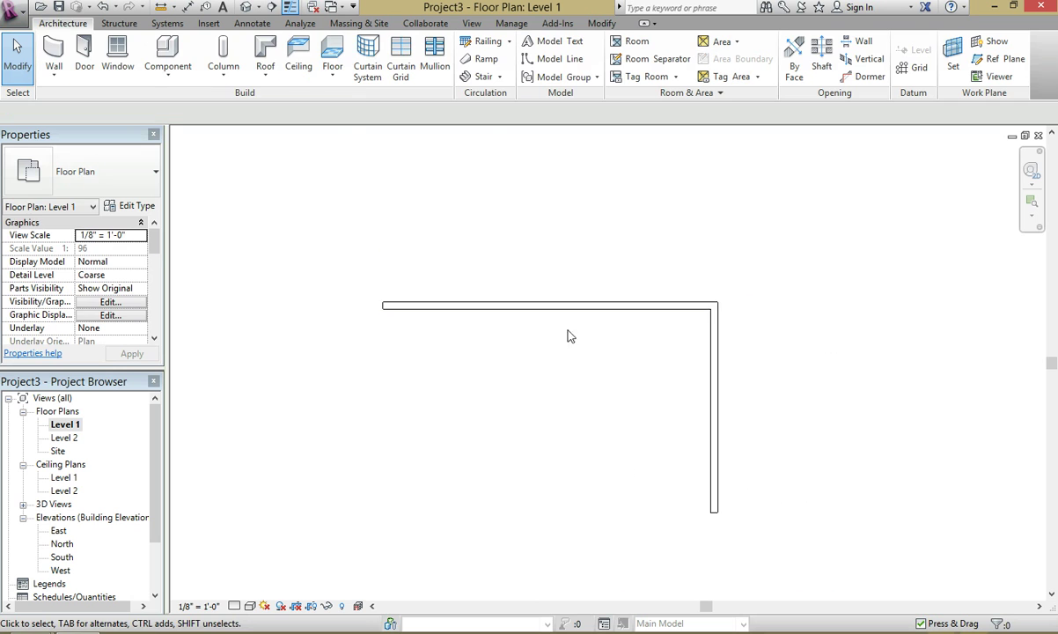
Inspect the two walls from different angles in the default 3D view, and return to the Level 1 floor plan.
click(248, 8)
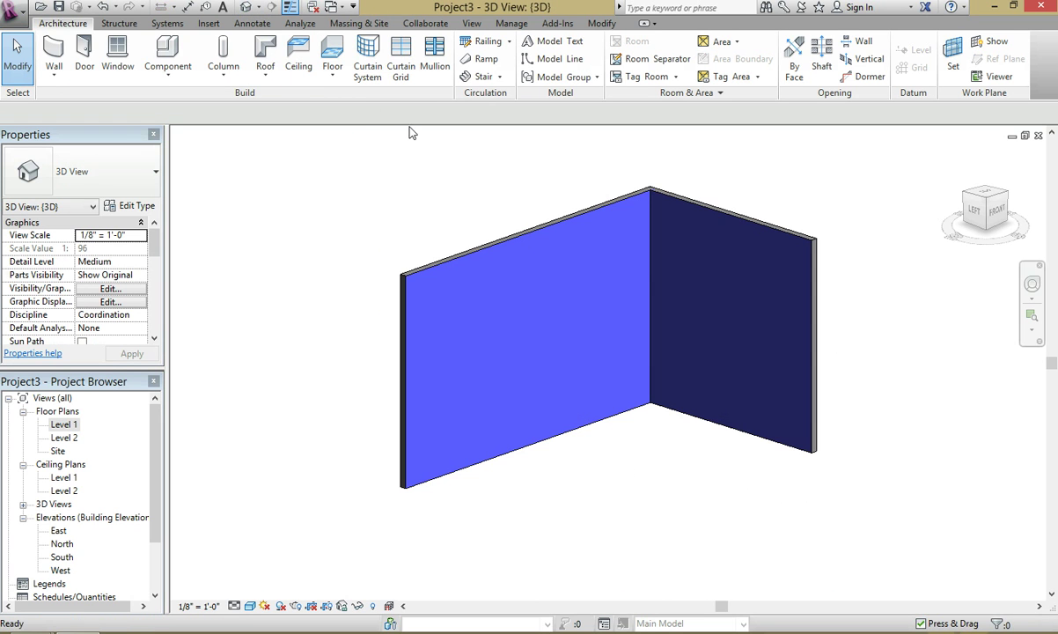
shift+middle_drag(661, 449, 692, 446)
drag(720, 443, 690, 435)
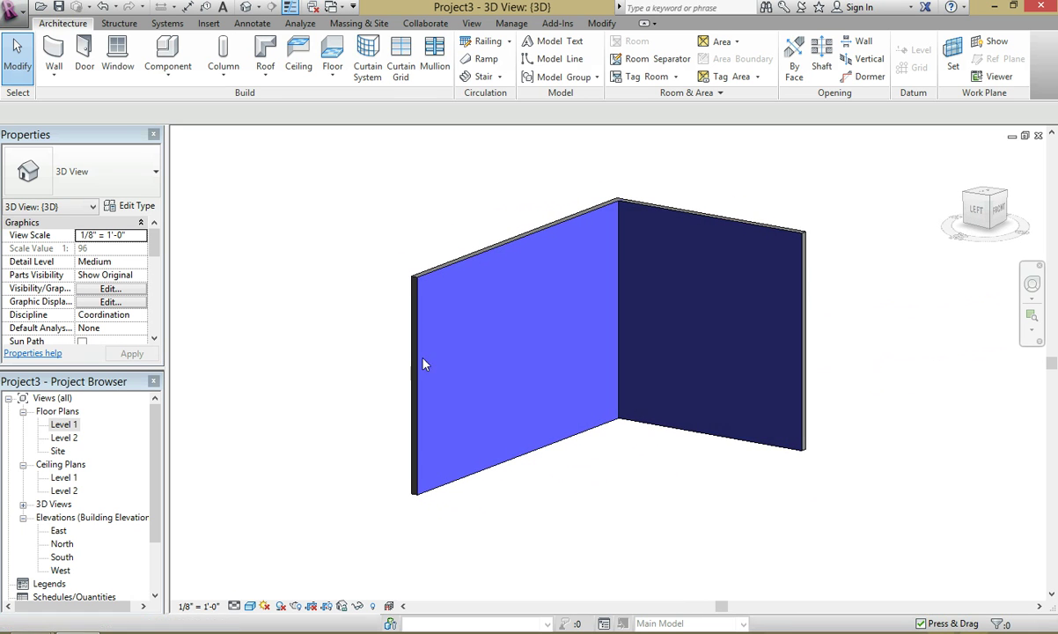
double_click(73, 426)
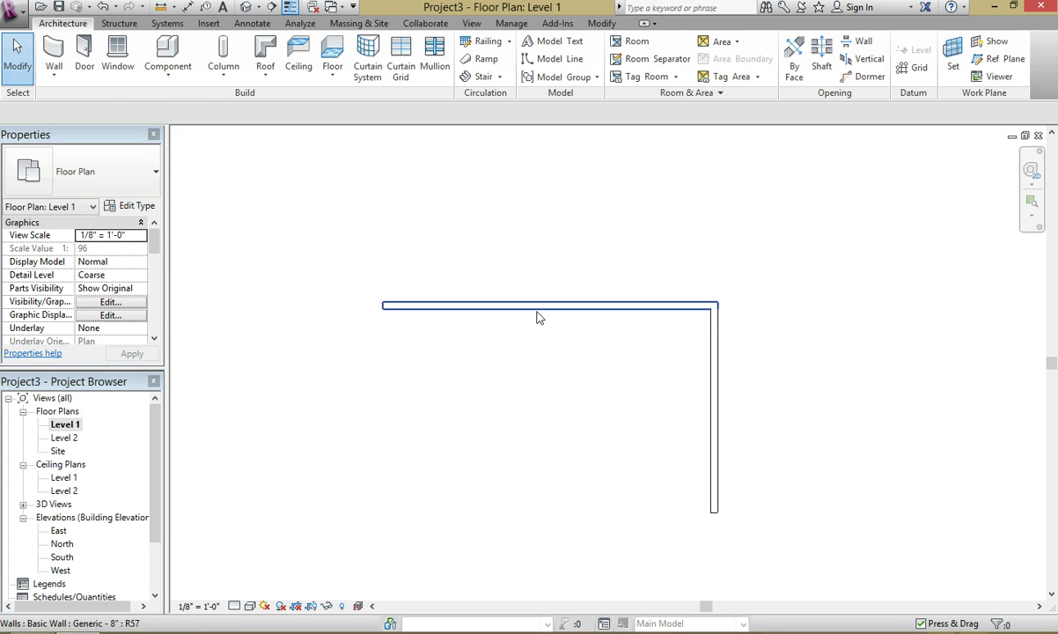
Open the type properties of the horizontal wall and examine its layers up close in the section preview.
click(532, 305)
click(132, 206)
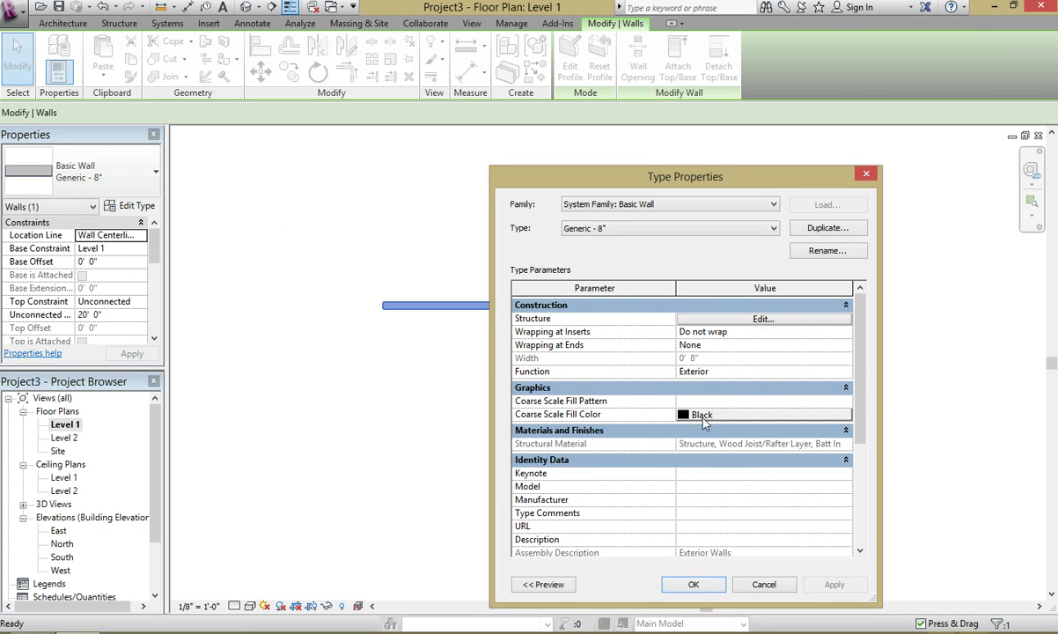
click(543, 584)
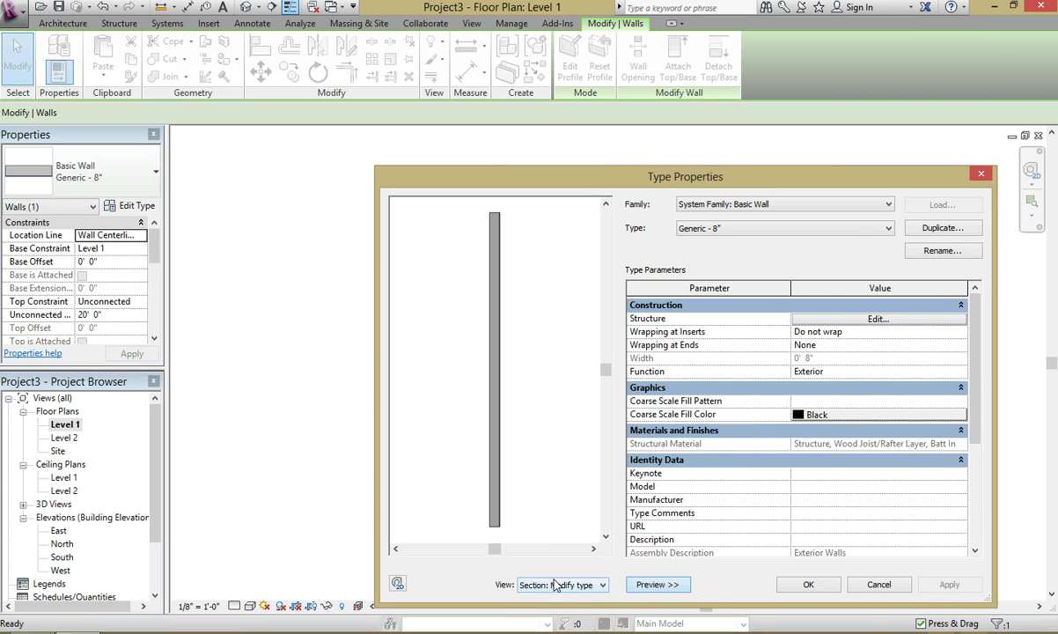
scroll(494, 490, up, 6)
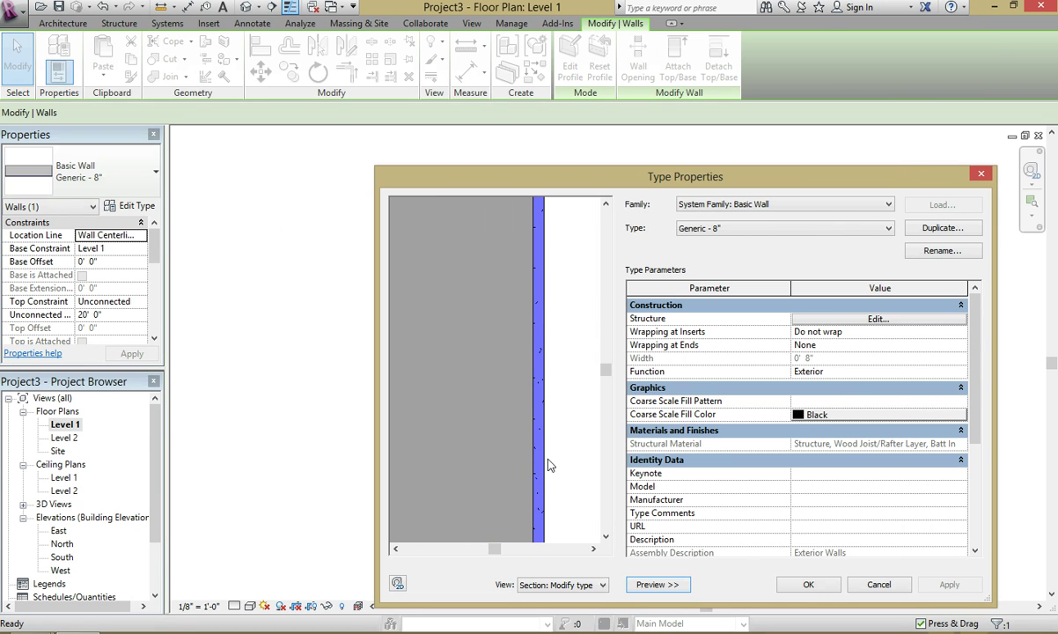
scroll(545, 465, down, 2)
scroll(494, 481, up, 1)
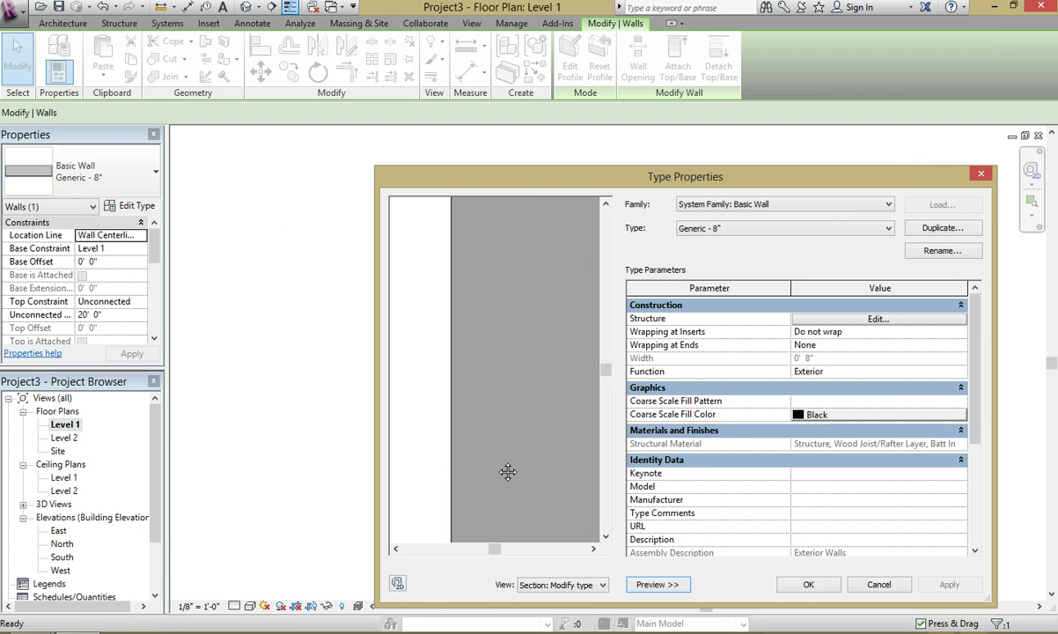
scroll(475, 462, up, 2)
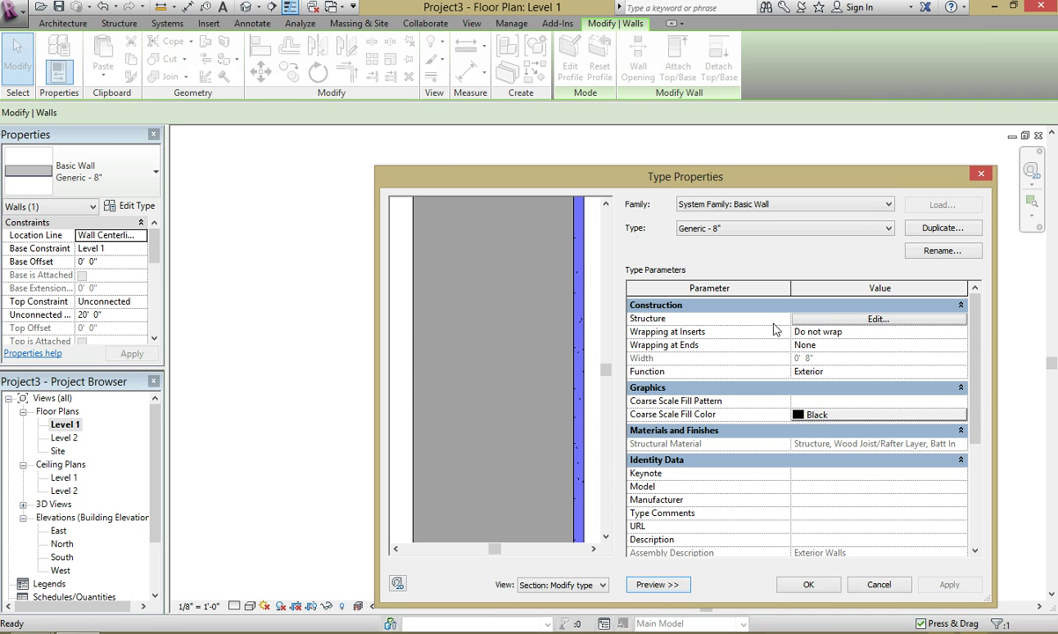
Edit the Structure, Wood Joist/Rafter Layer, Batt Insulation material of the wall's structure and set its cut pattern to Wood 3.
click(810, 319)
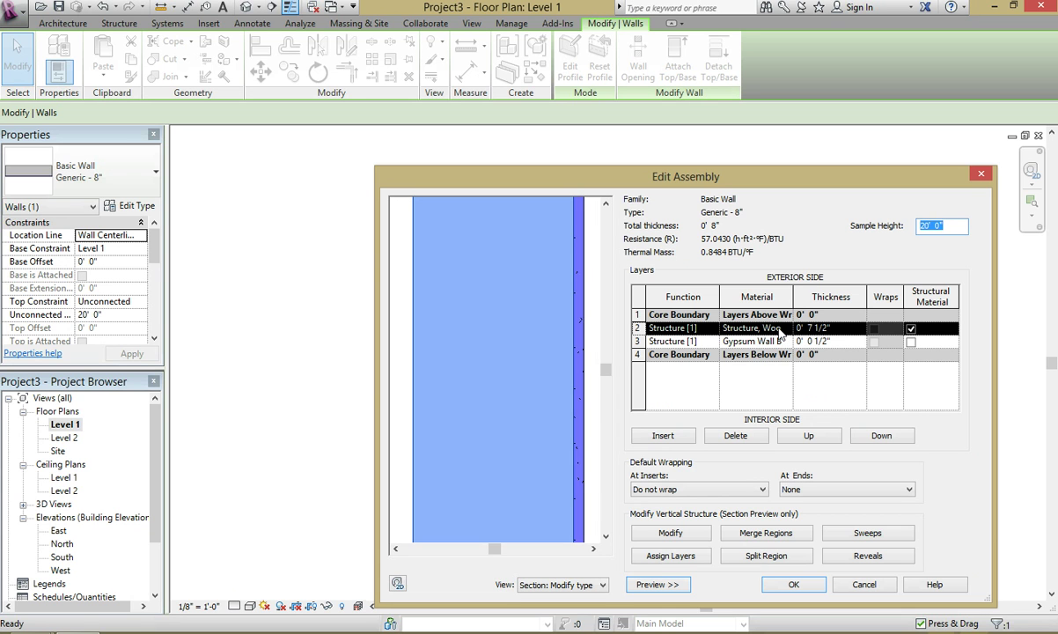
click(777, 328)
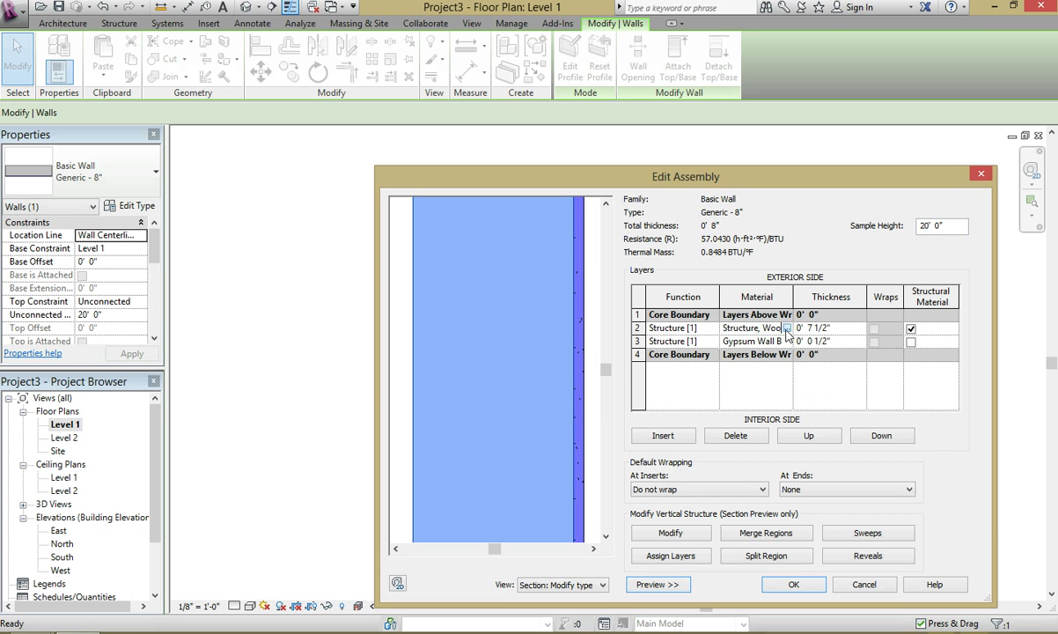
click(742, 327)
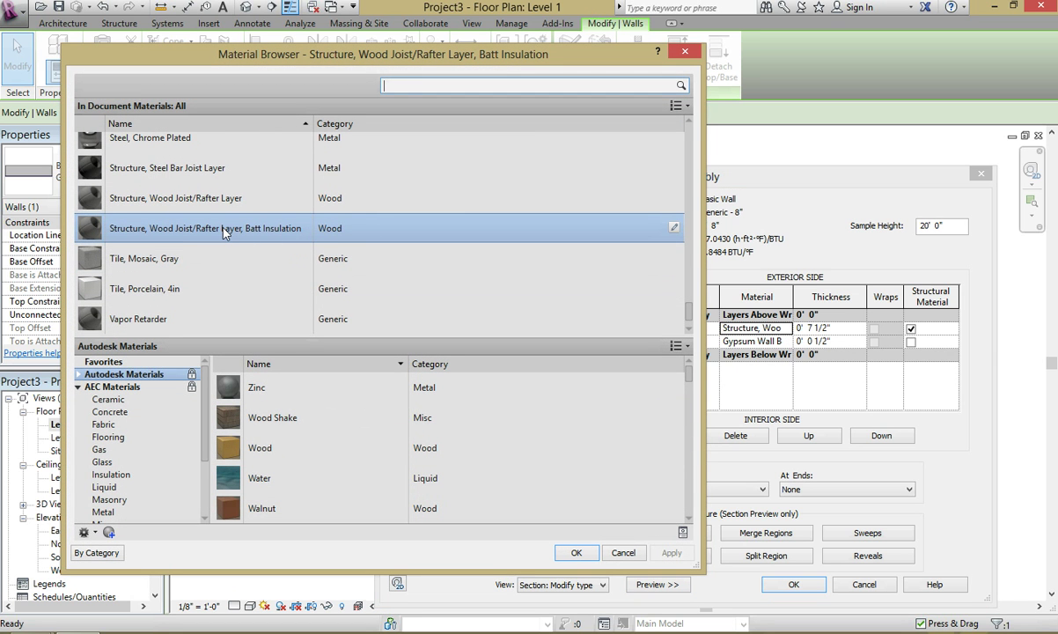
double_click(337, 232)
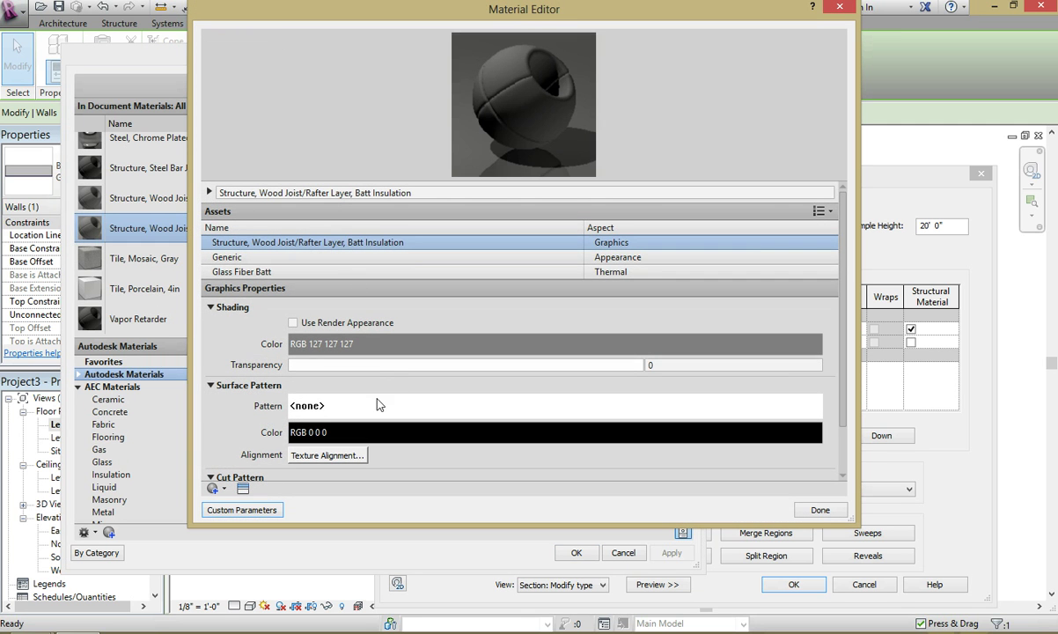
scroll(258, 339, down, 2)
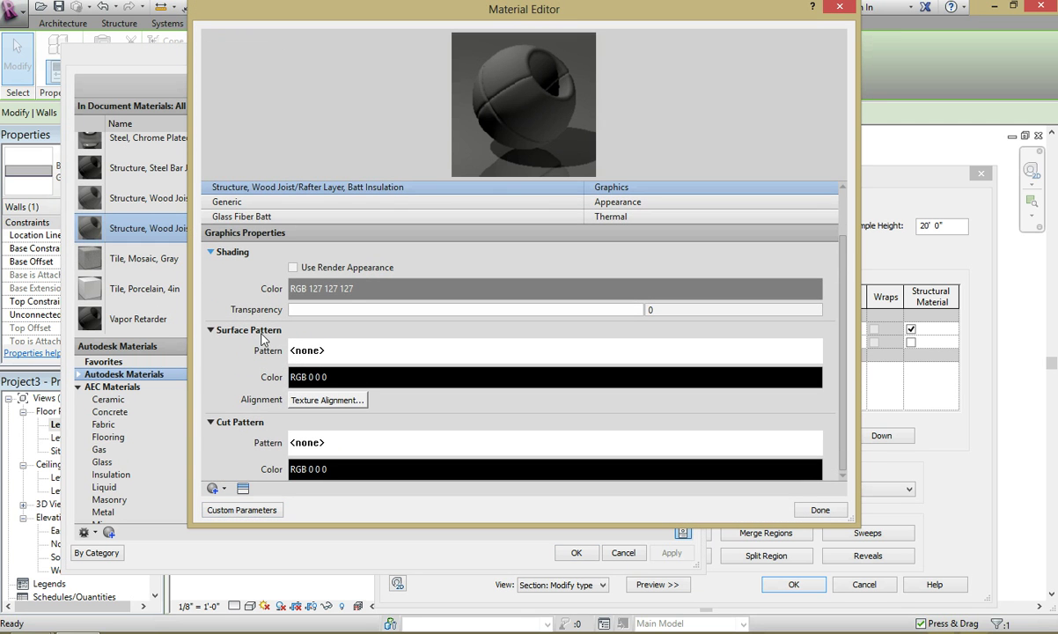
click(310, 442)
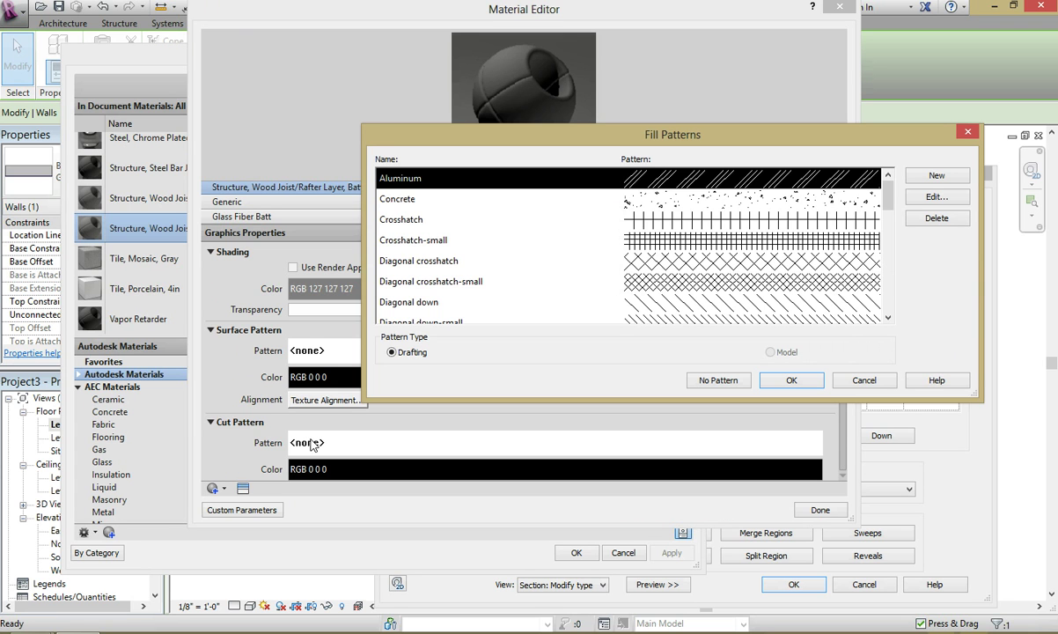
scroll(632, 283, down, 5)
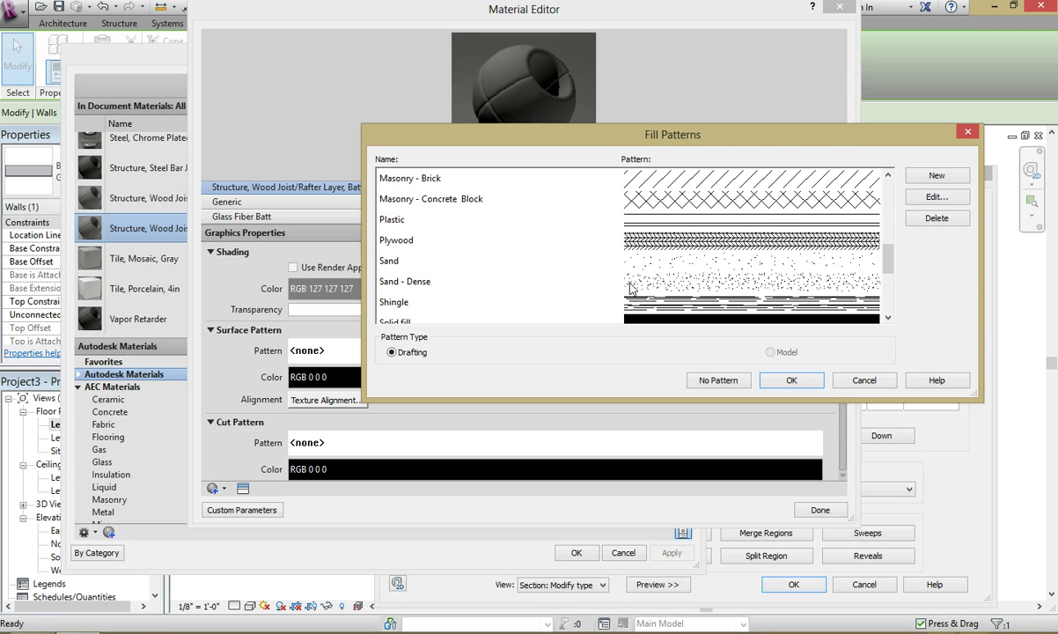
scroll(631, 288, down, 5)
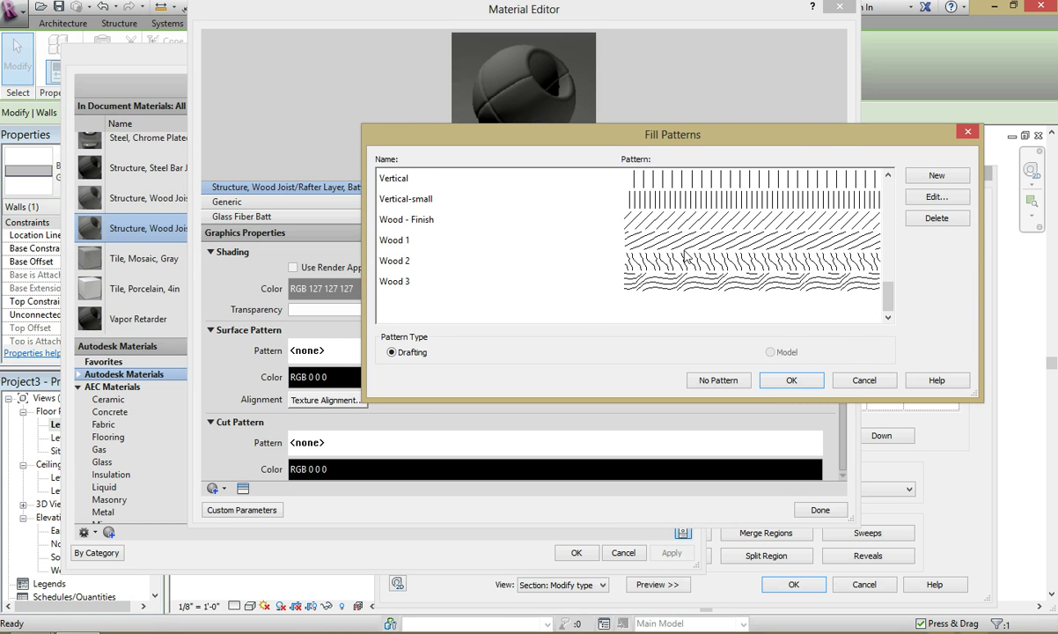
click(669, 282)
click(791, 380)
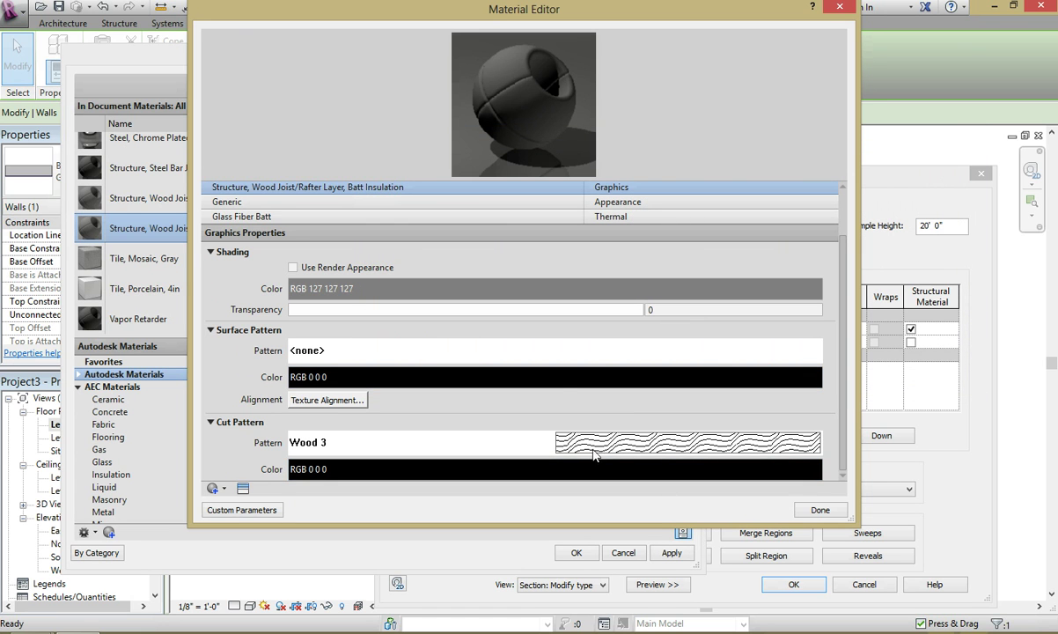
Set the material's cut pattern color to brown RGB 128 64 0, and accept the material, assembly and type changes.
click(547, 480)
click(389, 225)
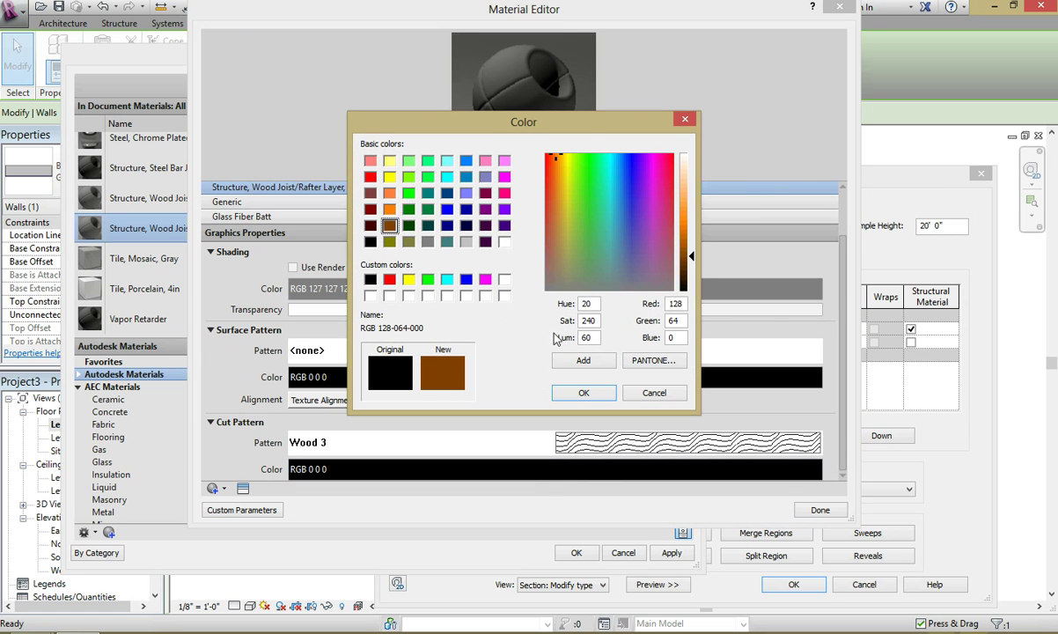
click(584, 393)
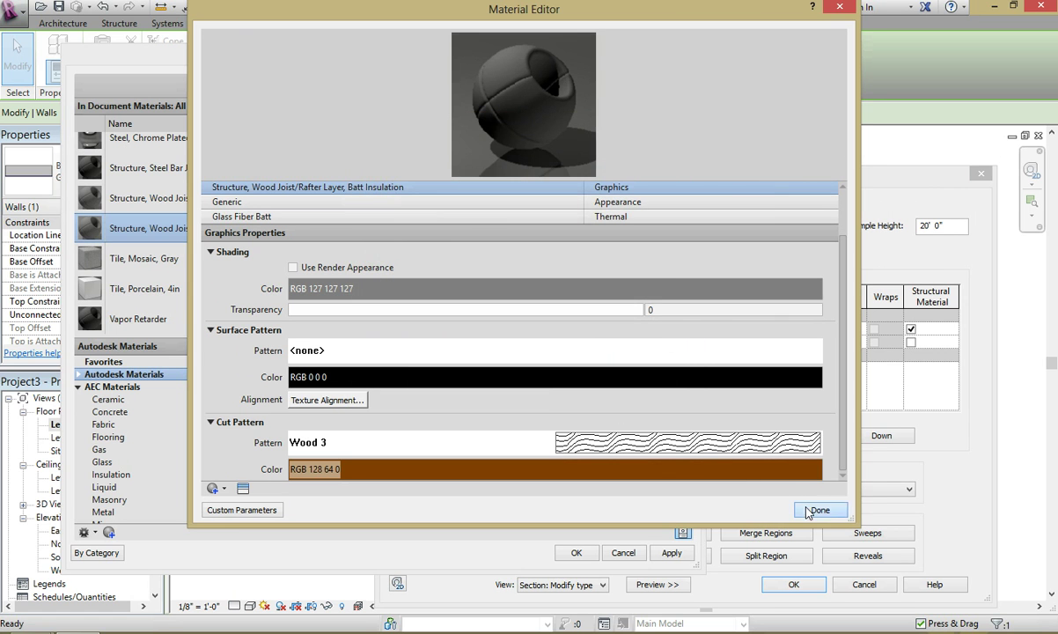
click(818, 511)
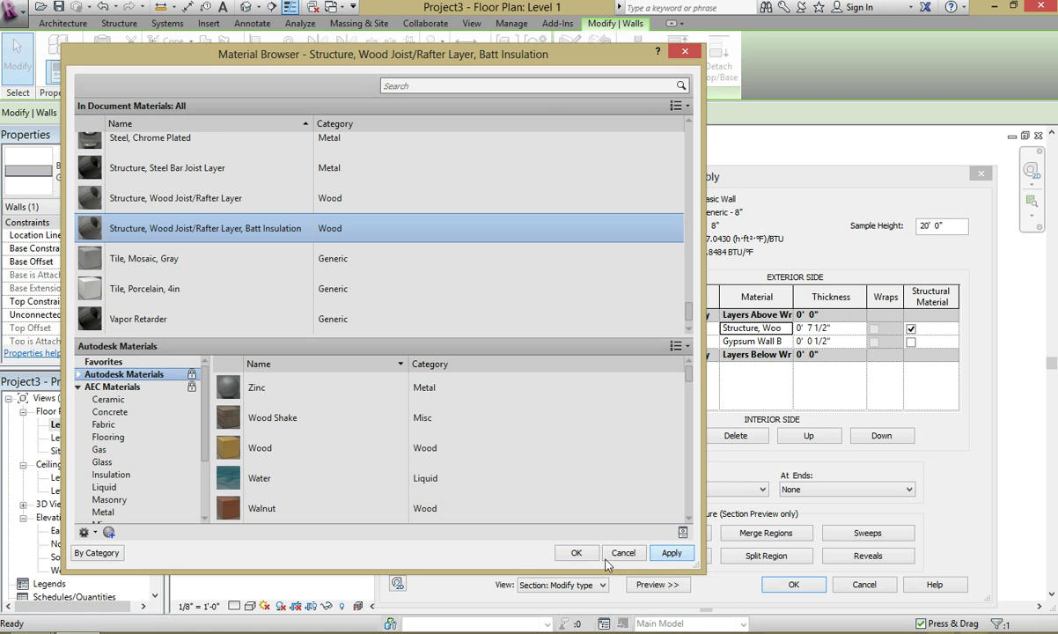
click(577, 553)
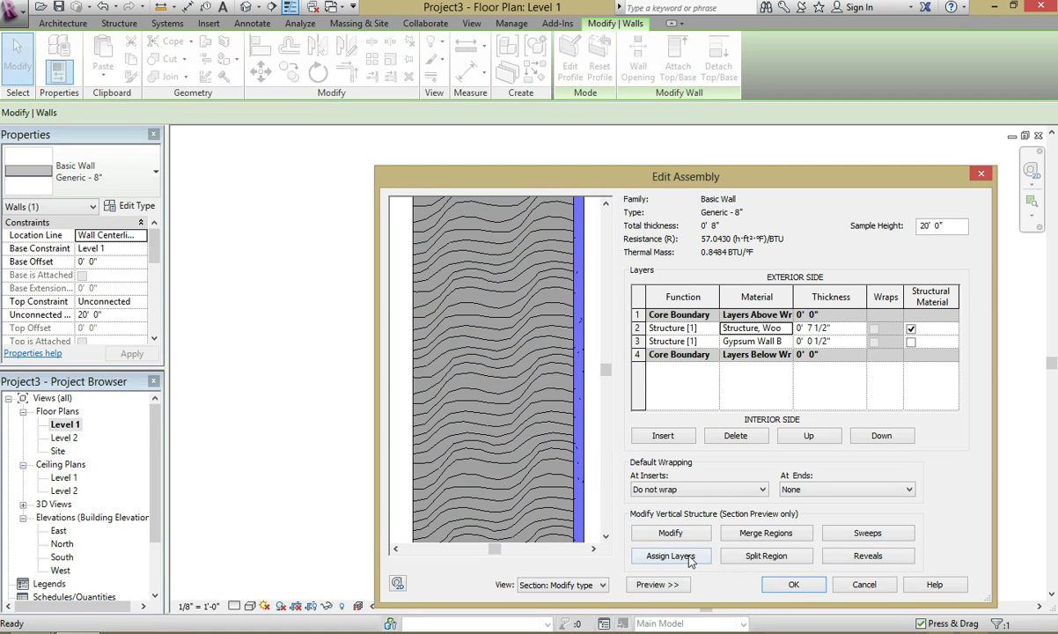
click(790, 588)
click(791, 589)
click(661, 422)
Draw a vertical building section through the horizontal wall, starting below it and ending above it, and open the section view.
key(s)
key(e)
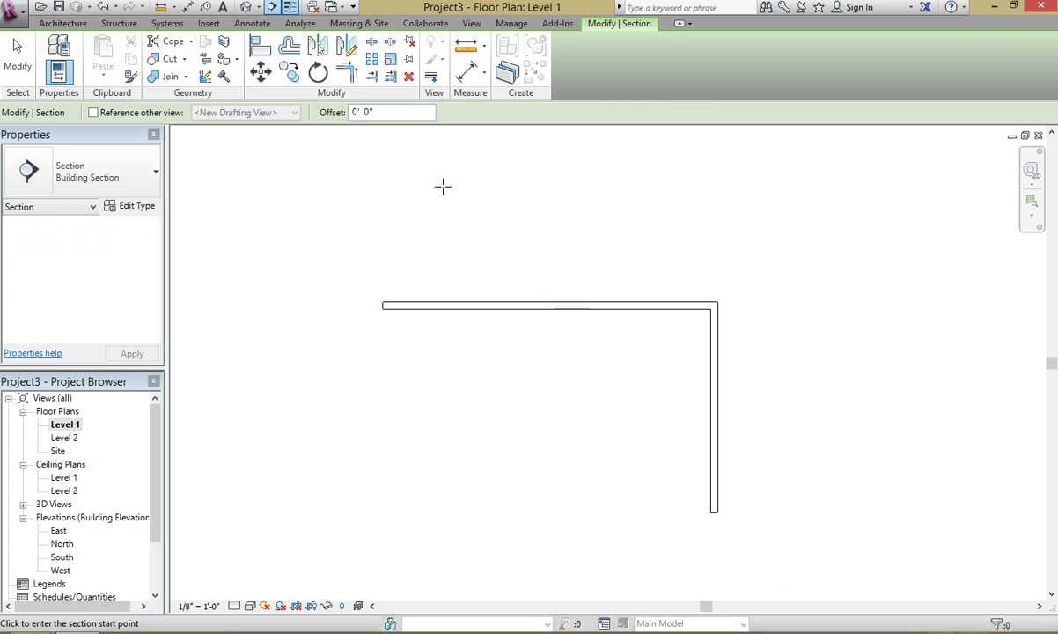
click(579, 361)
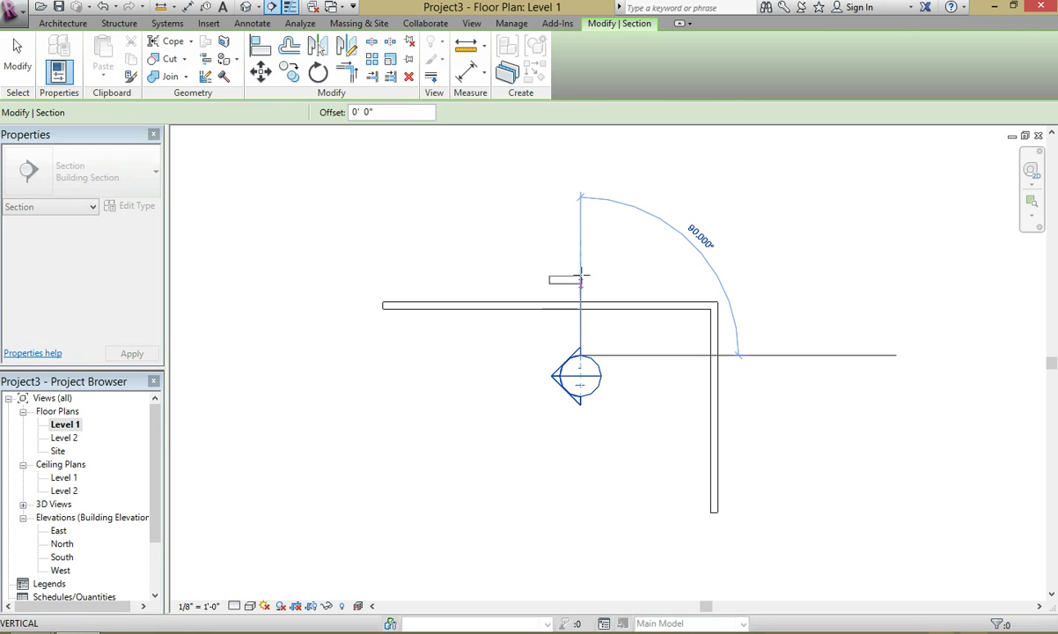
click(580, 258)
key(Escape)
key(Escape)
double_click(578, 377)
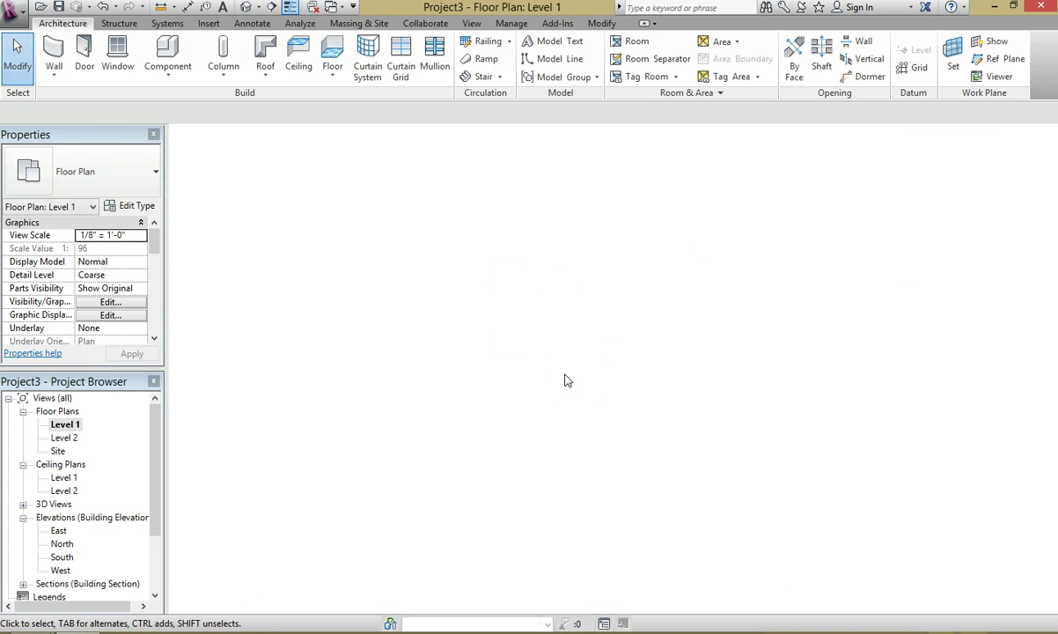
Set the detail level of the section view to Fine.
scroll(602, 406, up, 3)
scroll(577, 474, up, 2)
scroll(416, 396, down, 2)
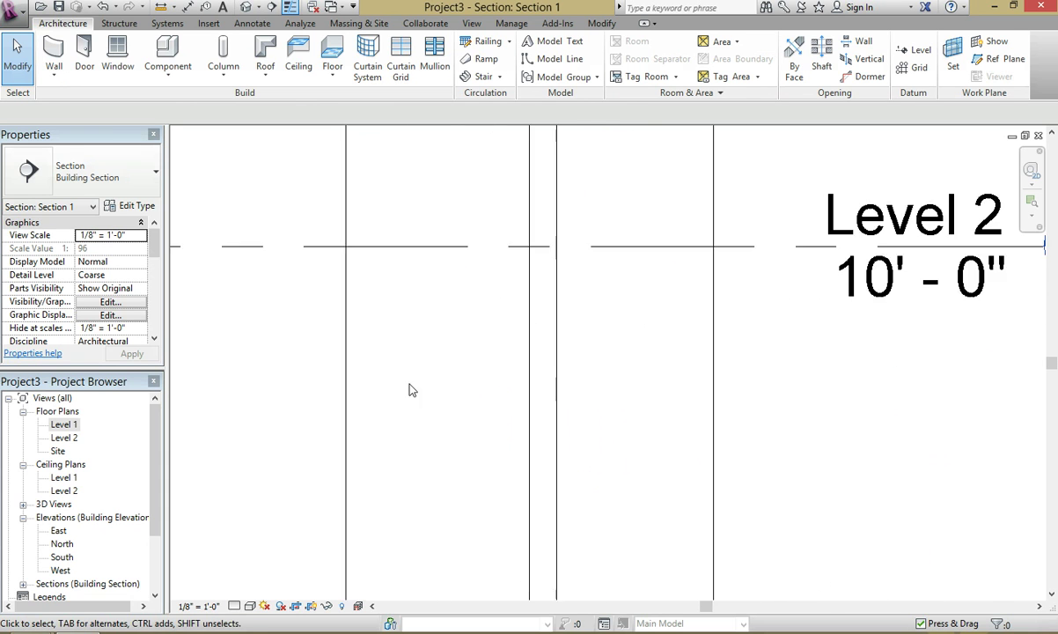
click(235, 605)
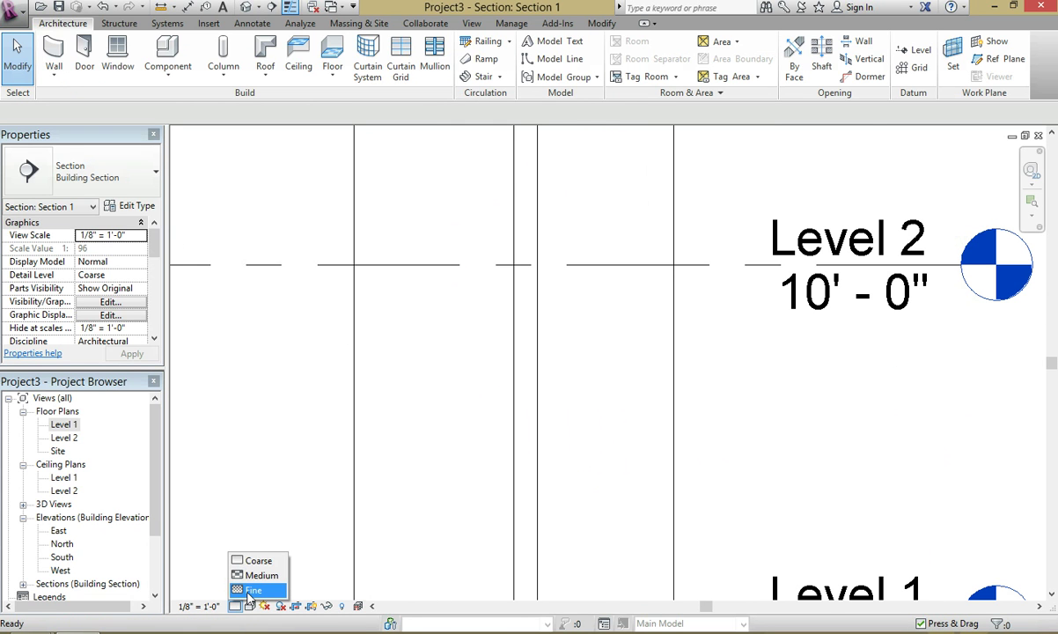
click(248, 592)
scroll(652, 525, up, 4)
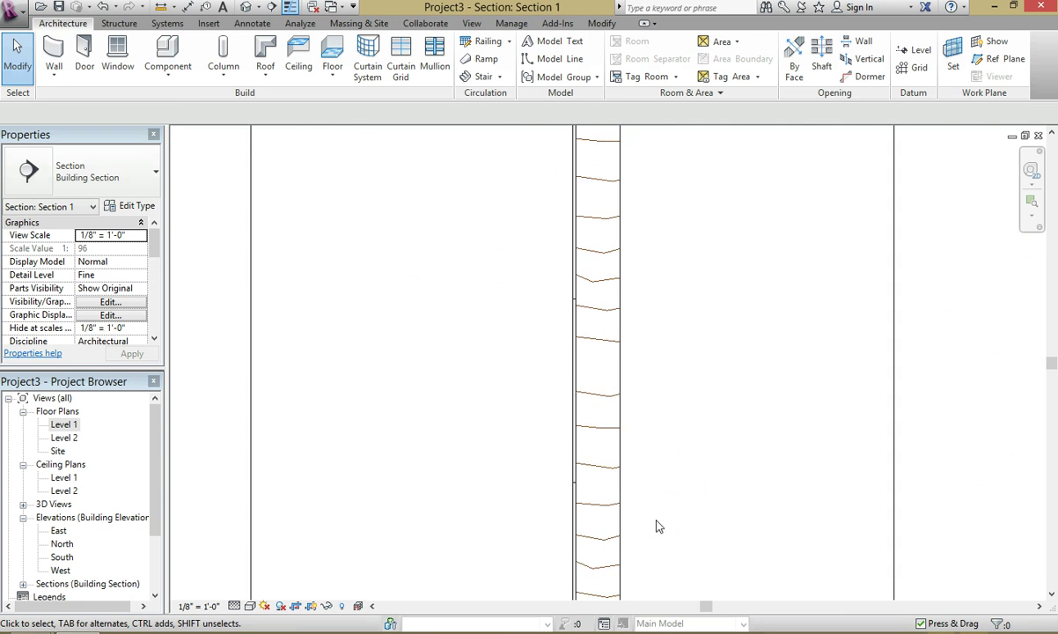
Set the section view's visual style to Shaded and inspect the wall's layers along its height.
click(249, 606)
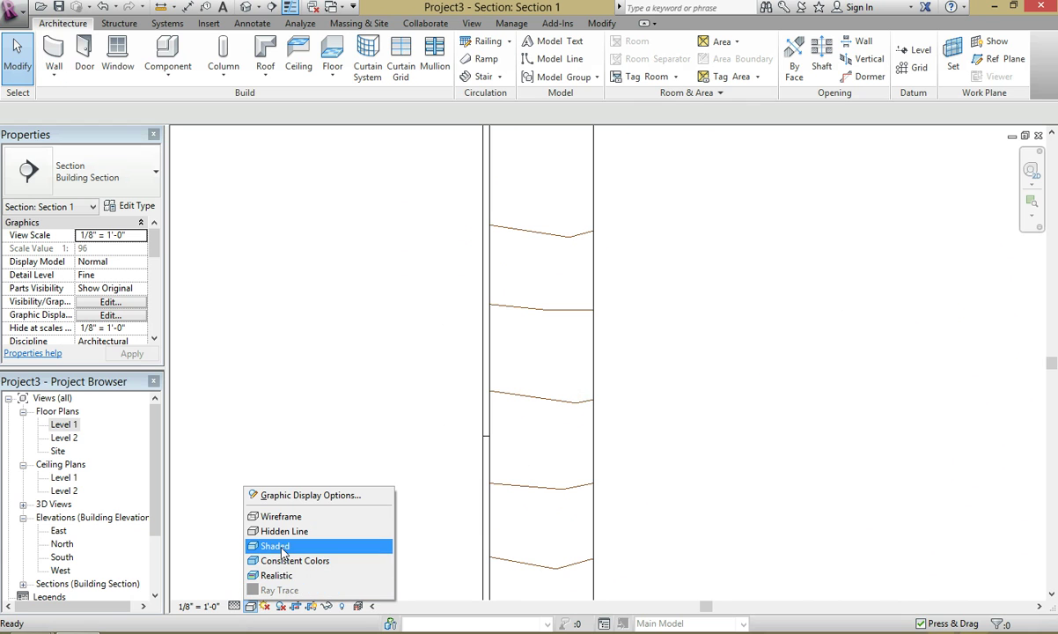
click(280, 548)
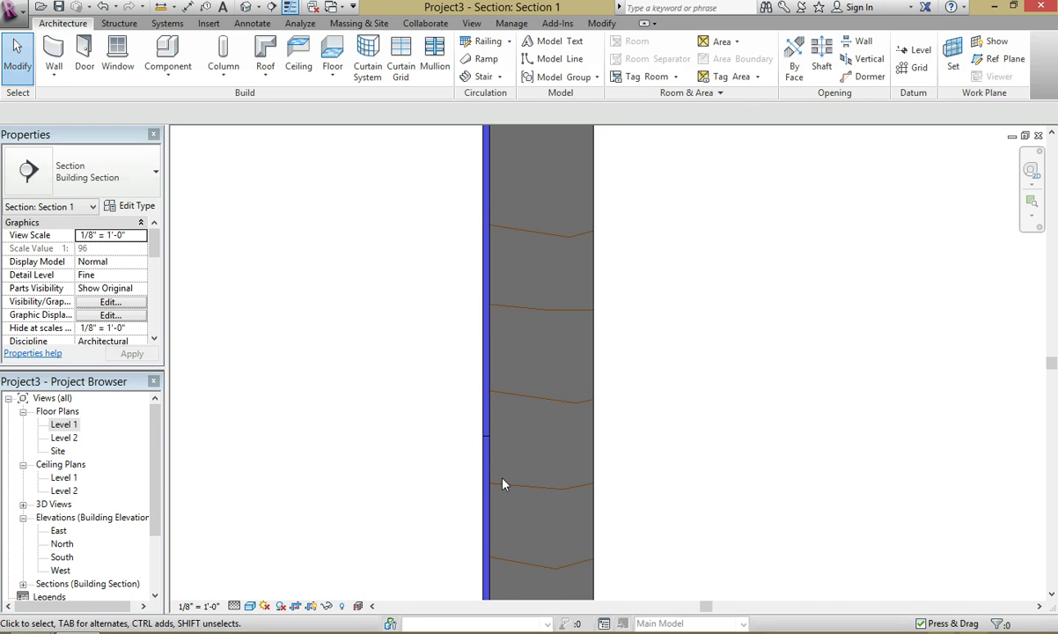
scroll(475, 458, down, 5)
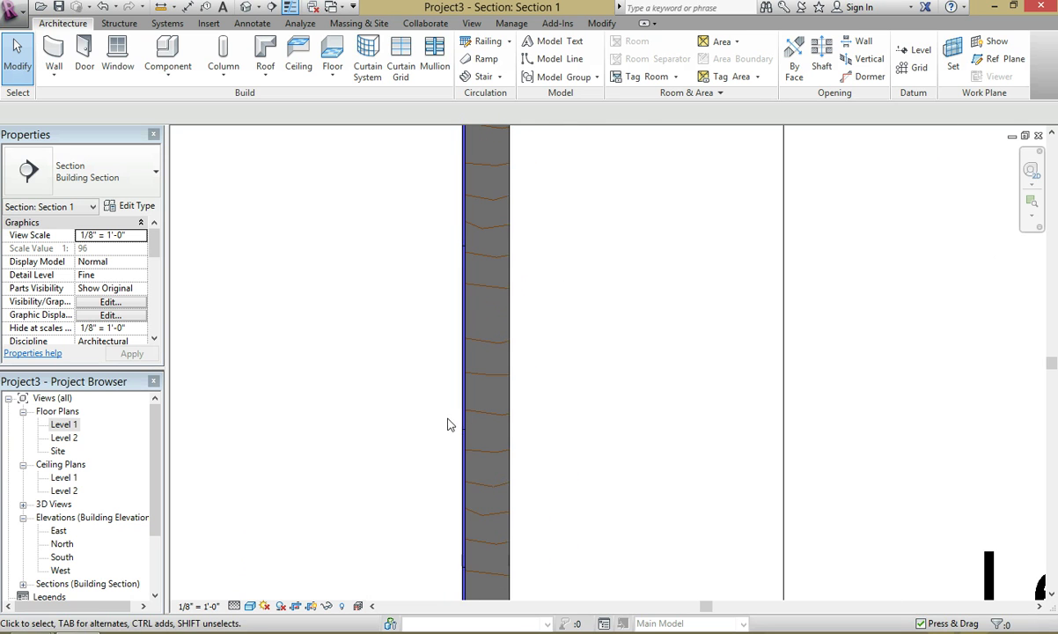
scroll(465, 419, down, 1)
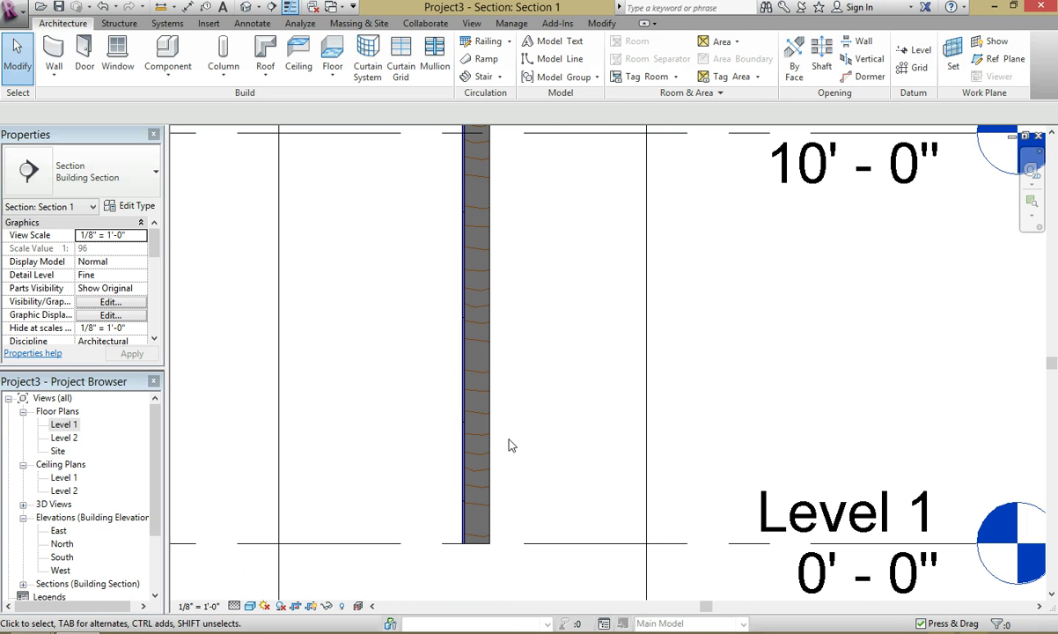
scroll(454, 394, up, 4)
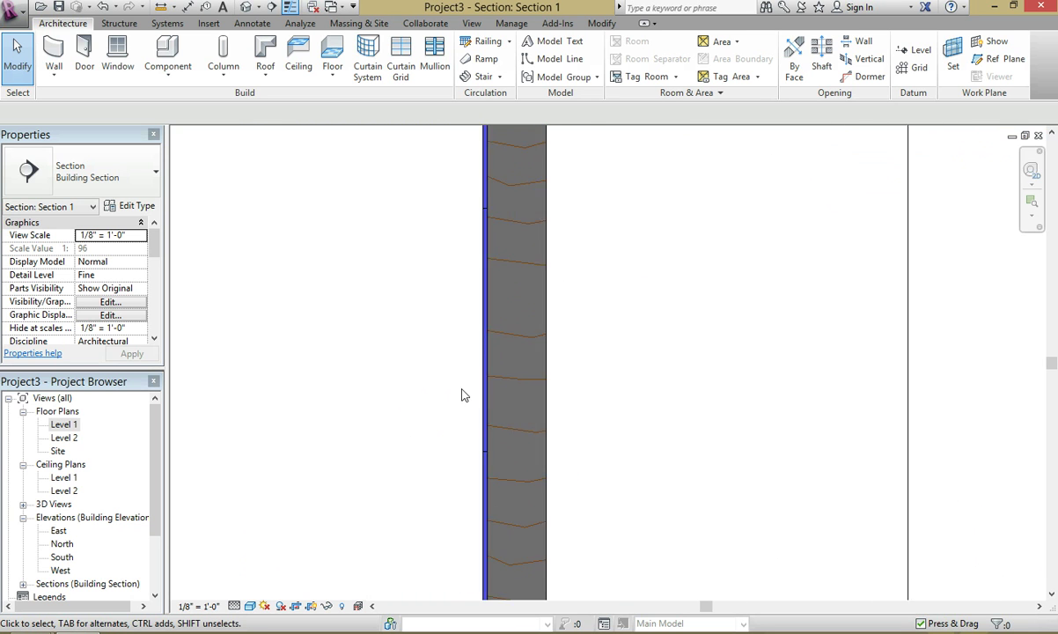